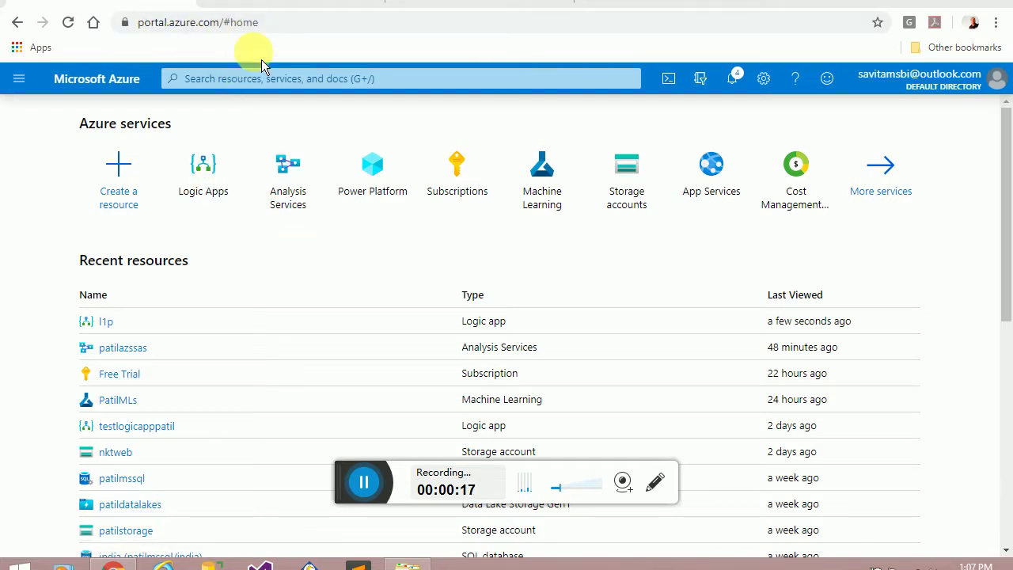
Step: Open the Logic Apps service and start creating a new logic app
{"action": "left_click", "coordinate": [265, 88]}
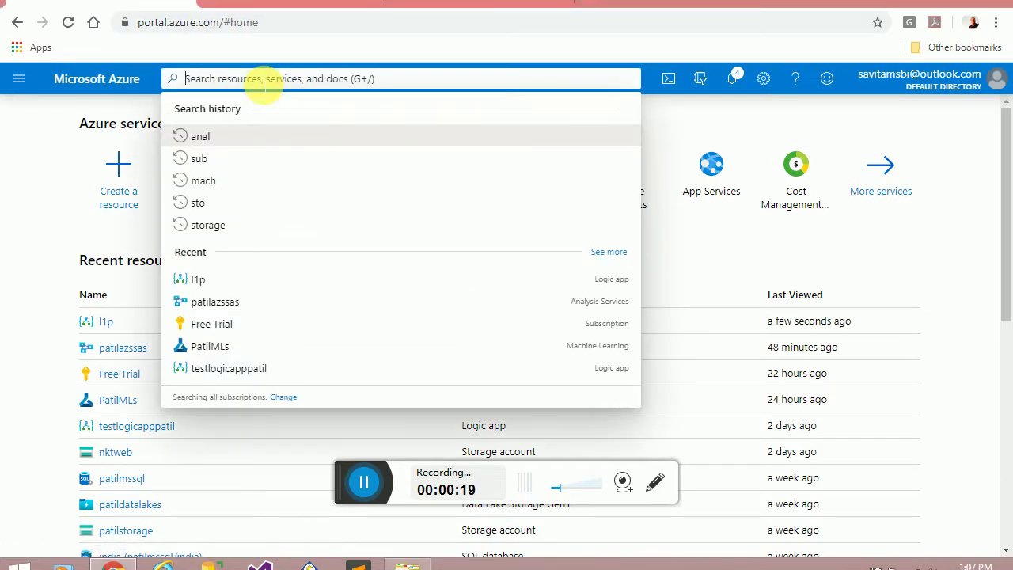
{"action": "left_click", "coordinate": [68, 208]}
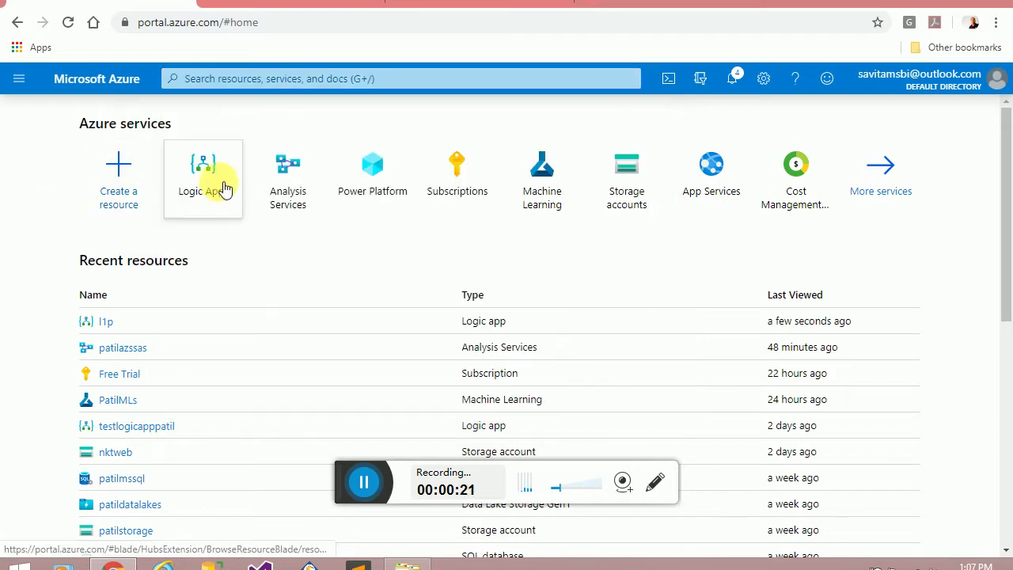
{"action": "mouse_move", "coordinate": [225, 192]}
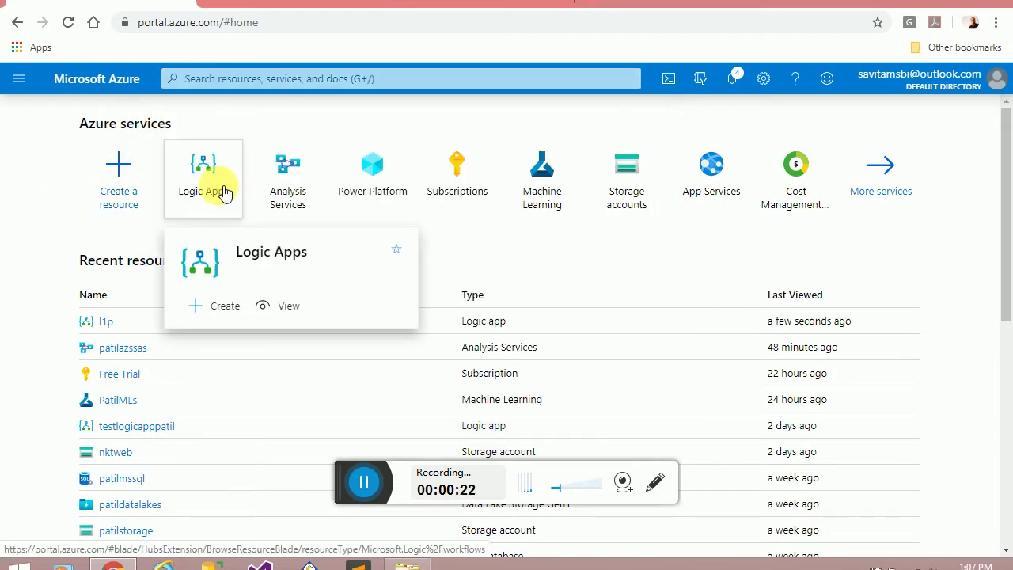
{"action": "left_click", "coordinate": [208, 176]}
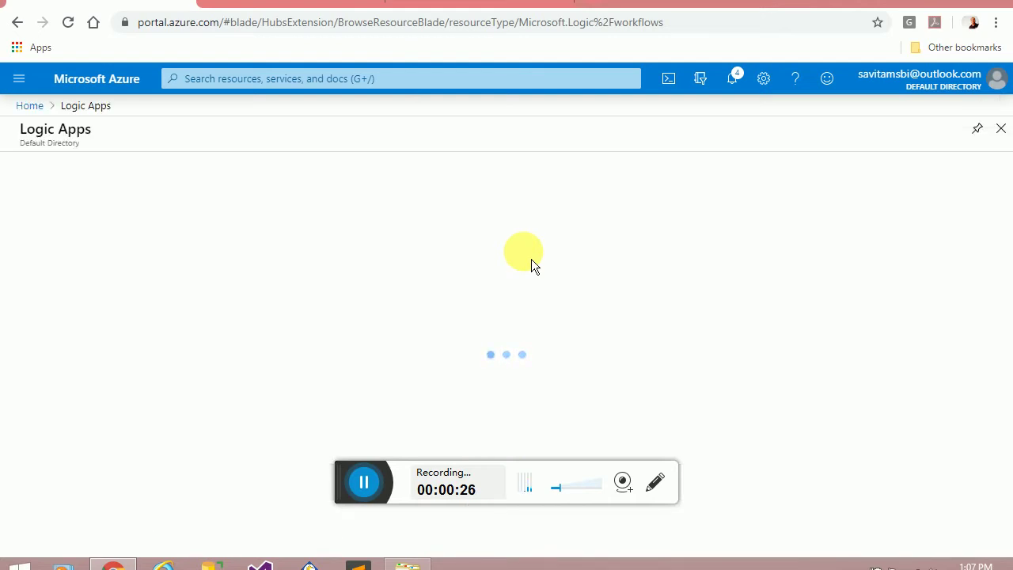
{"action": "left_click", "coordinate": [47, 167]}
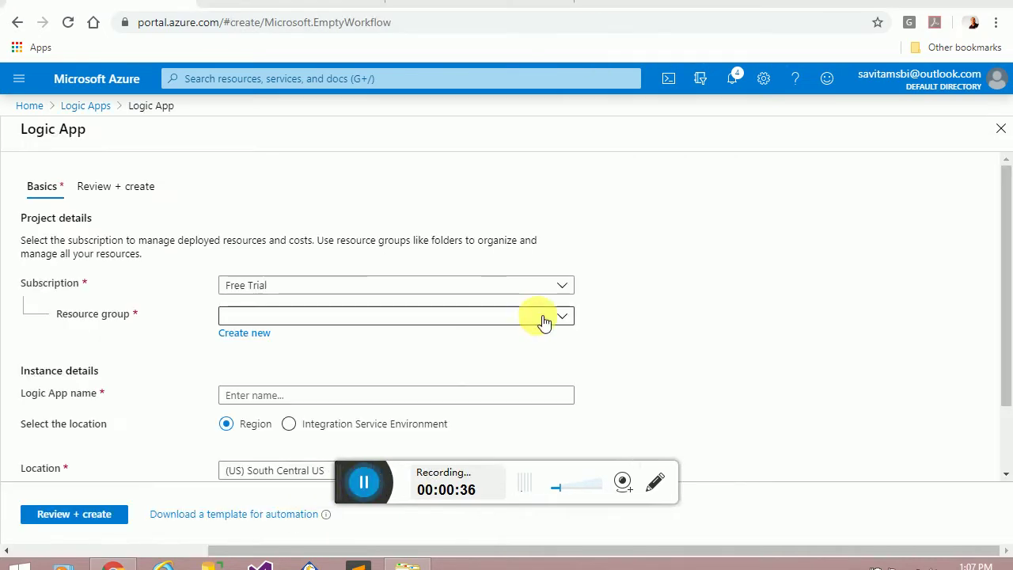
Step: Set the resource group to PatilRG and name the logic app testPatilLogicapp
{"action": "left_click", "coordinate": [374, 316]}
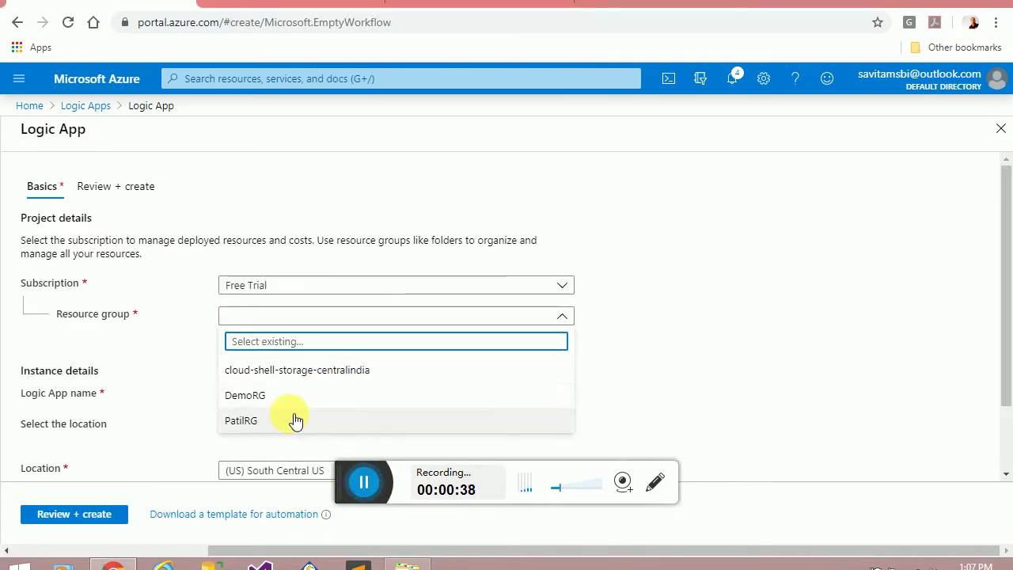
{"action": "left_click", "coordinate": [294, 421]}
{"action": "scroll", "coordinate": [510, 361], "scroll_direction": "down", "scroll_amount": 1}
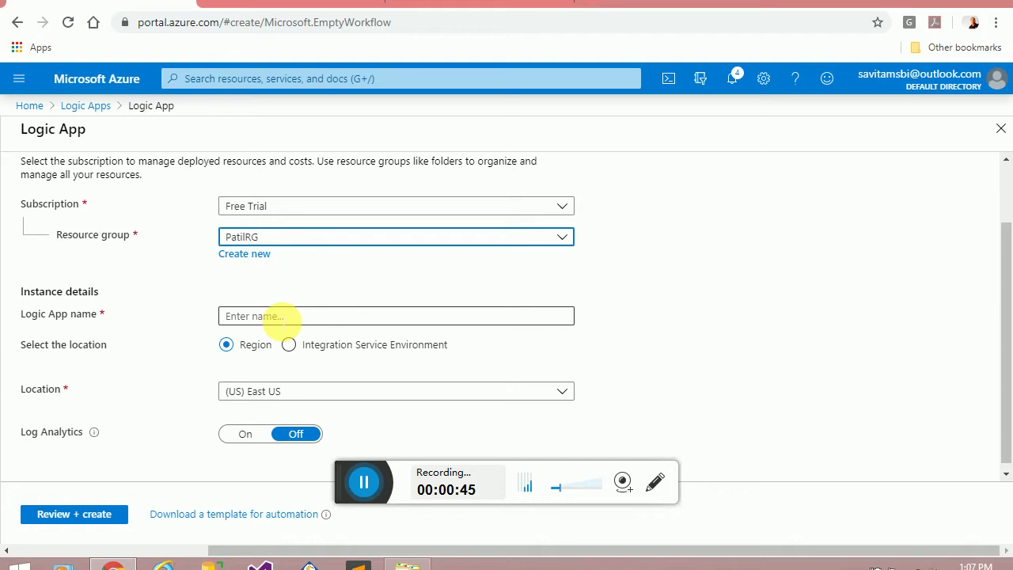
{"action": "left_click", "coordinate": [283, 316]}
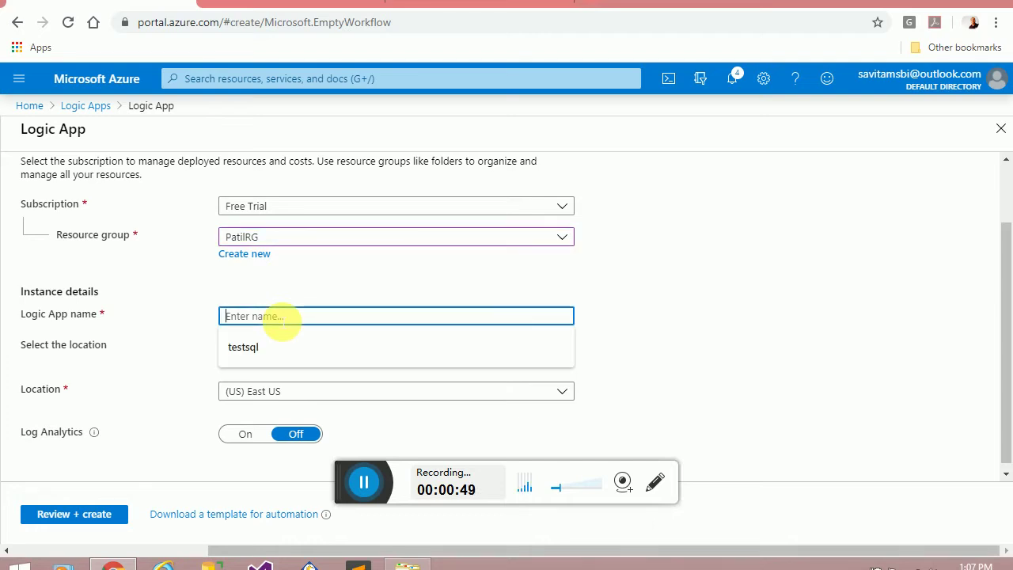
{"action": "type", "text": "testPati"}
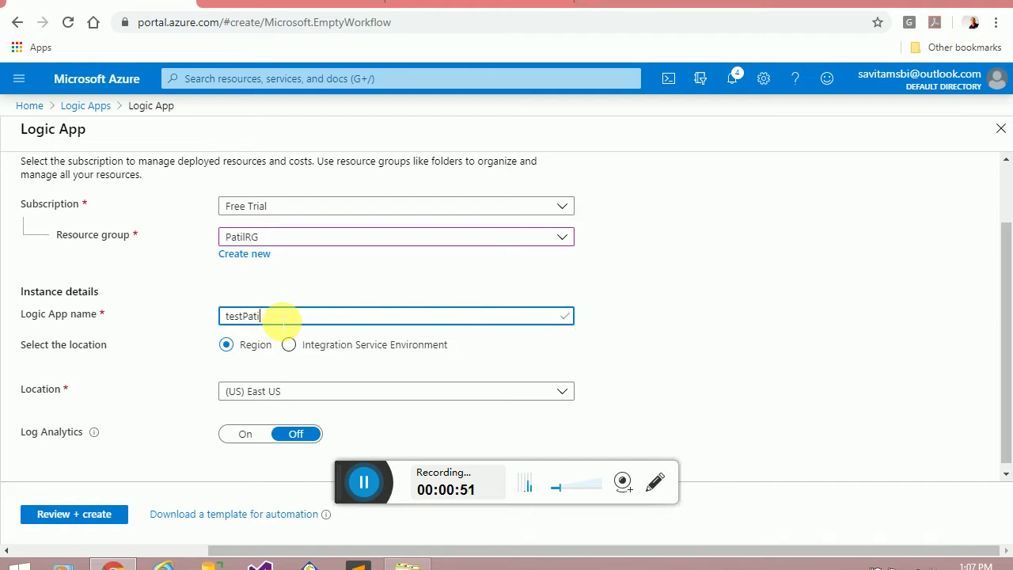
{"action": "type", "text": "lLogicapp"}
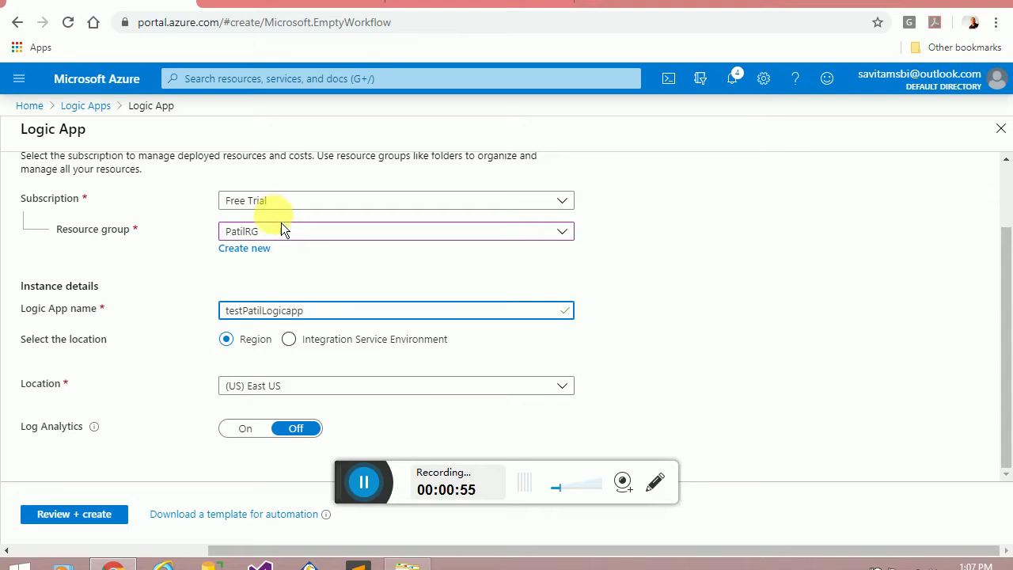
Step: Review and create the logic app, and open the deployed resource in the Logic Apps Designer
{"action": "left_click", "coordinate": [69, 514]}
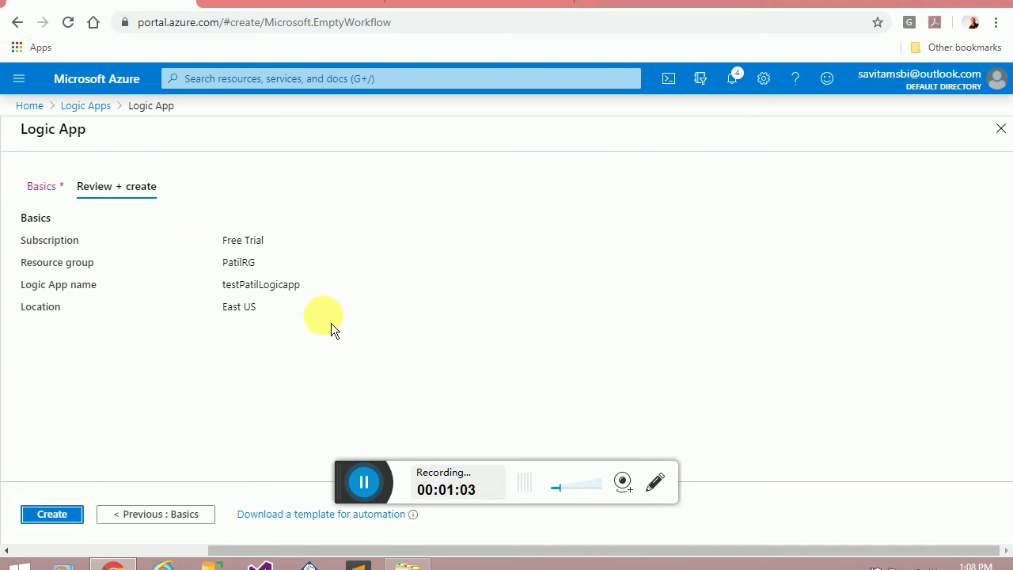
{"action": "left_click", "coordinate": [45, 511]}
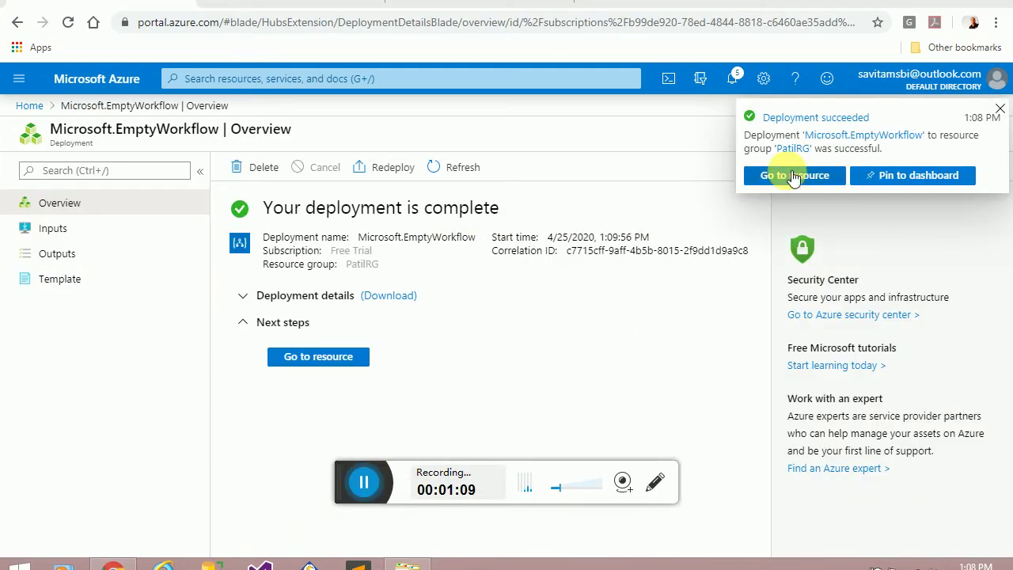
{"action": "left_click", "coordinate": [789, 176]}
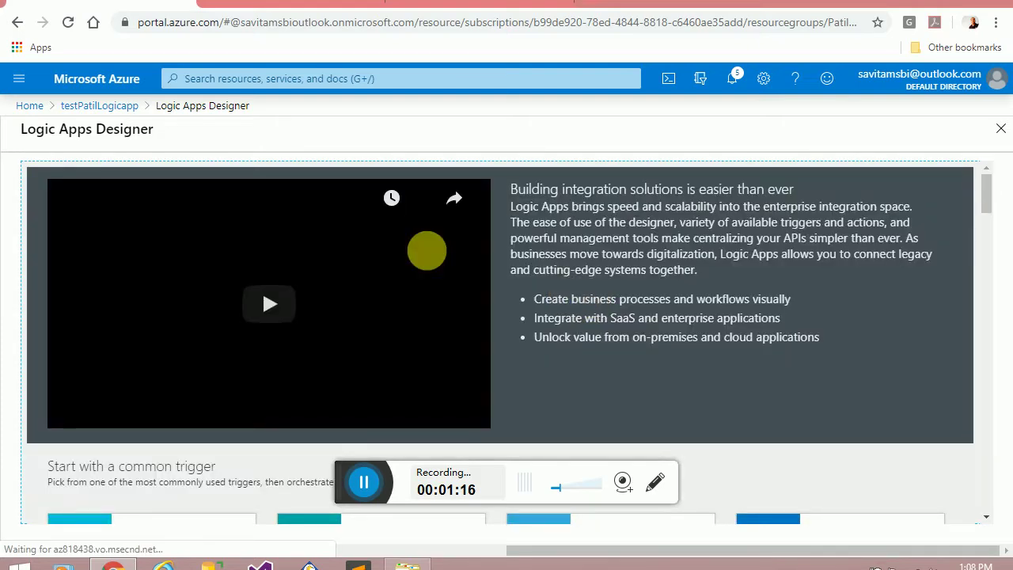
Step: Examine the common triggers and the gallery of templates offered for the logic app
{"action": "scroll", "coordinate": [588, 318], "scroll_direction": "down", "scroll_amount": 4}
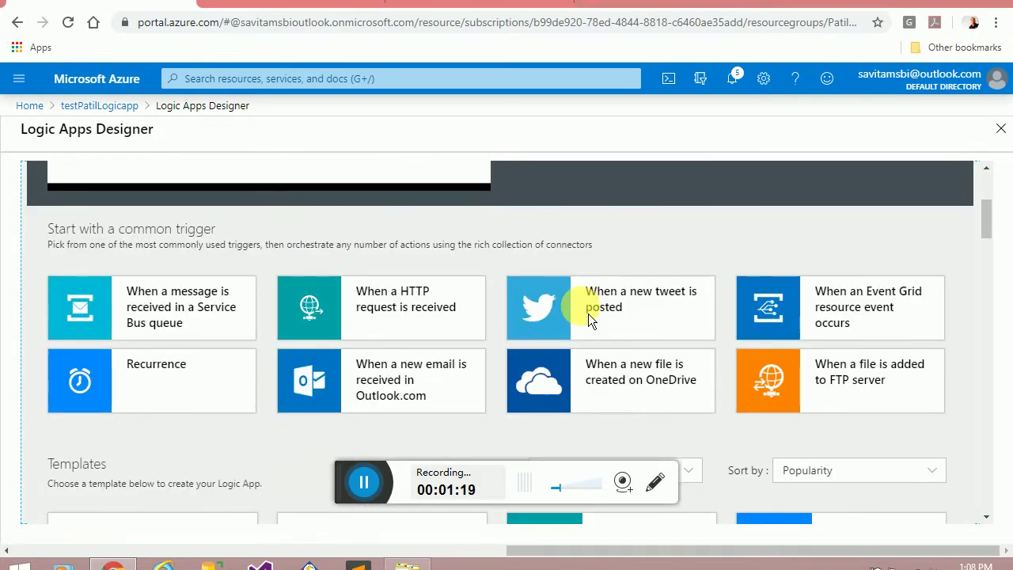
{"action": "scroll", "coordinate": [588, 318], "scroll_direction": "up", "scroll_amount": 3}
{"action": "scroll", "coordinate": [587, 313], "scroll_direction": "down", "scroll_amount": 2}
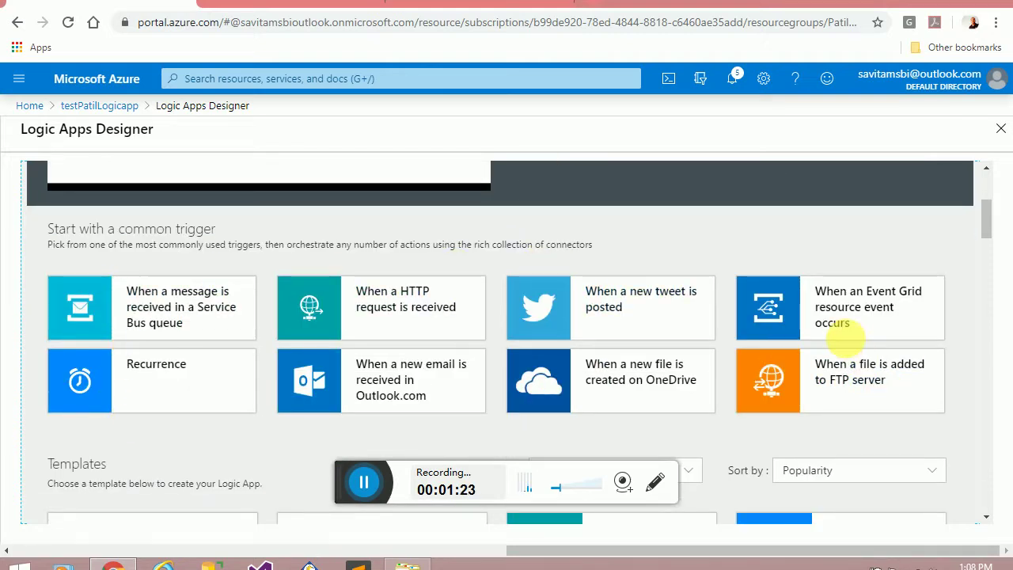
{"action": "scroll", "coordinate": [791, 320], "scroll_direction": "down", "scroll_amount": 3}
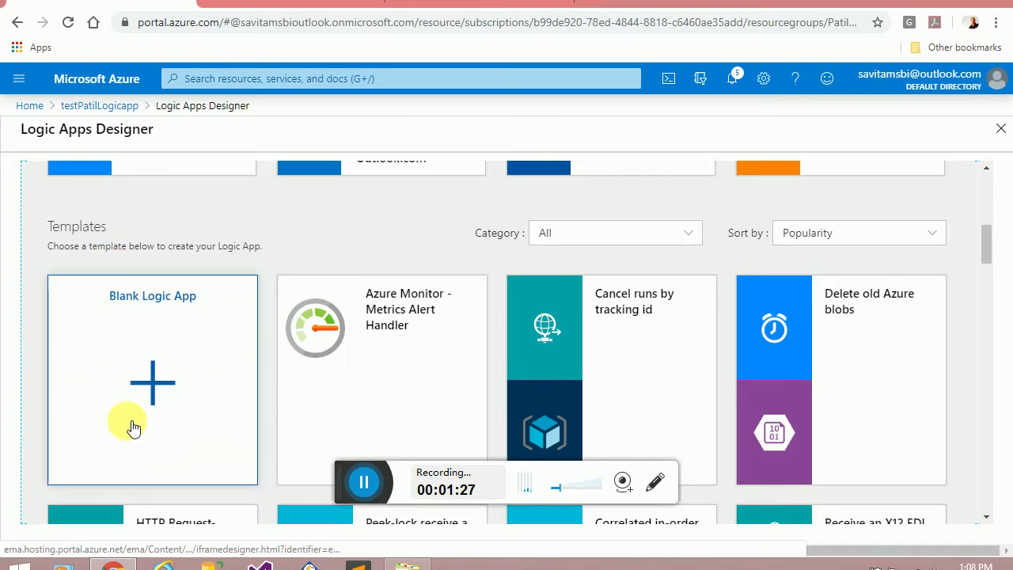
{"action": "scroll", "coordinate": [719, 312], "scroll_direction": "down", "scroll_amount": 8}
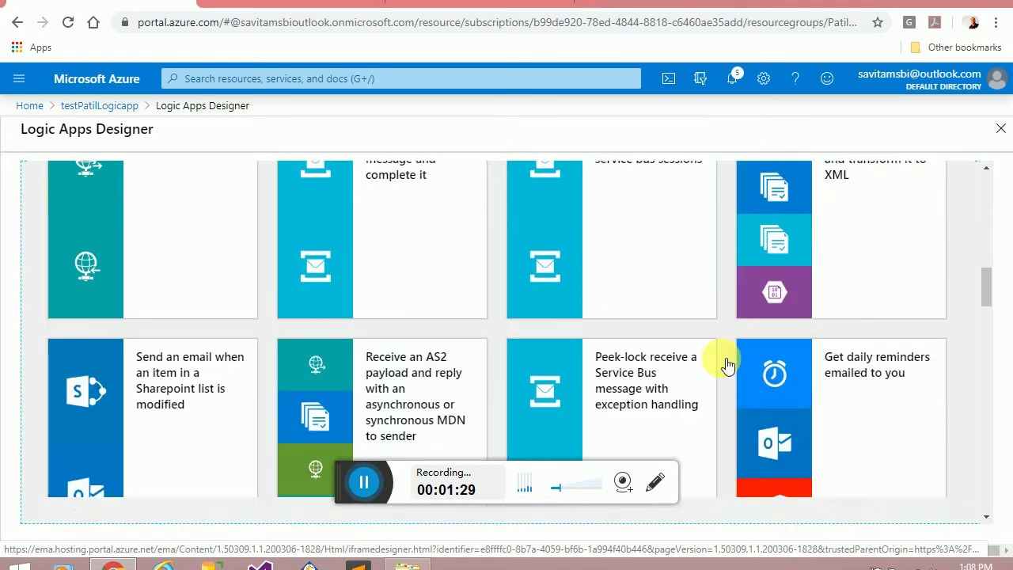
{"action": "scroll", "coordinate": [646, 418], "scroll_direction": "down", "scroll_amount": 10}
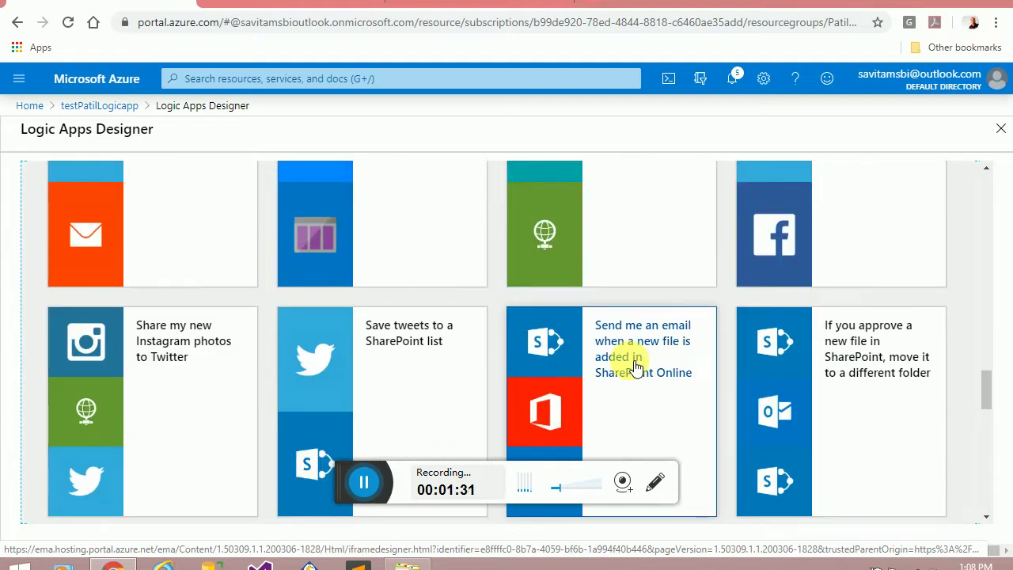
{"action": "scroll", "coordinate": [636, 366], "scroll_direction": "down", "scroll_amount": 6}
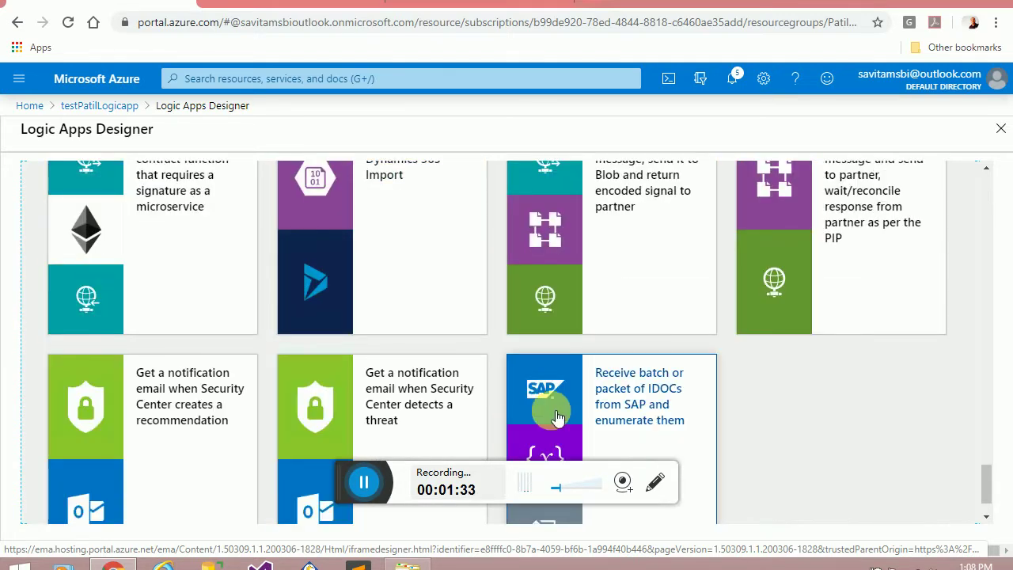
{"action": "scroll", "coordinate": [670, 417], "scroll_direction": "up", "scroll_amount": 20}
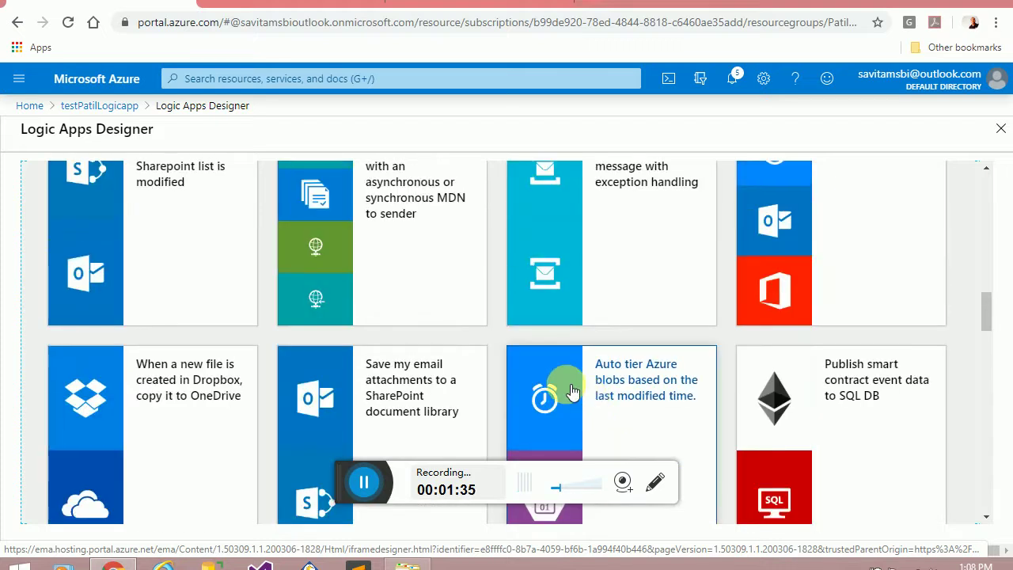
Step: Start from the Blank Logic App template and search the connectors and triggers for "outlook"
{"action": "scroll", "coordinate": [247, 346], "scroll_direction": "up", "scroll_amount": 2}
{"action": "left_click", "coordinate": [217, 342]}
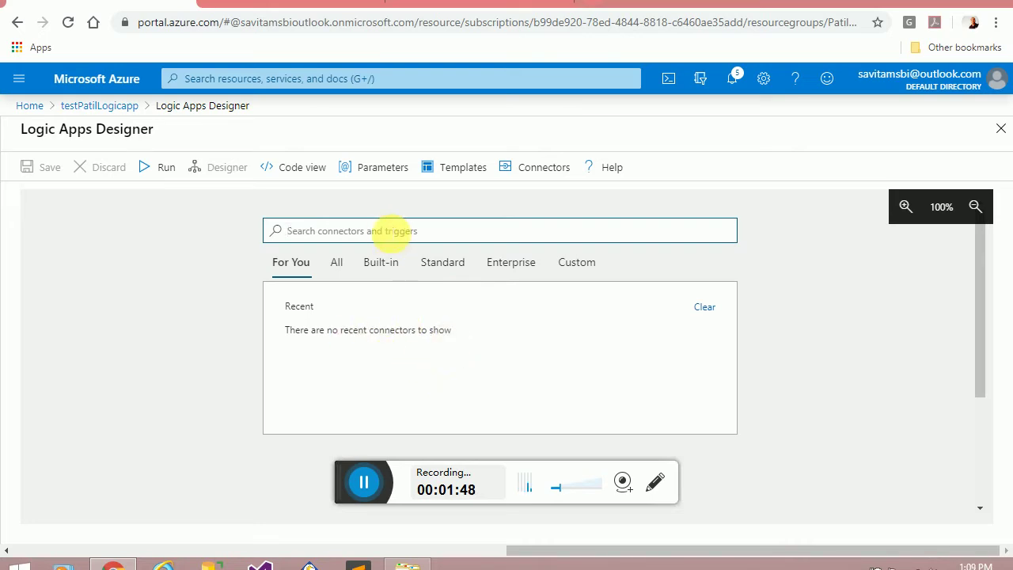
{"action": "type", "text": "out"}
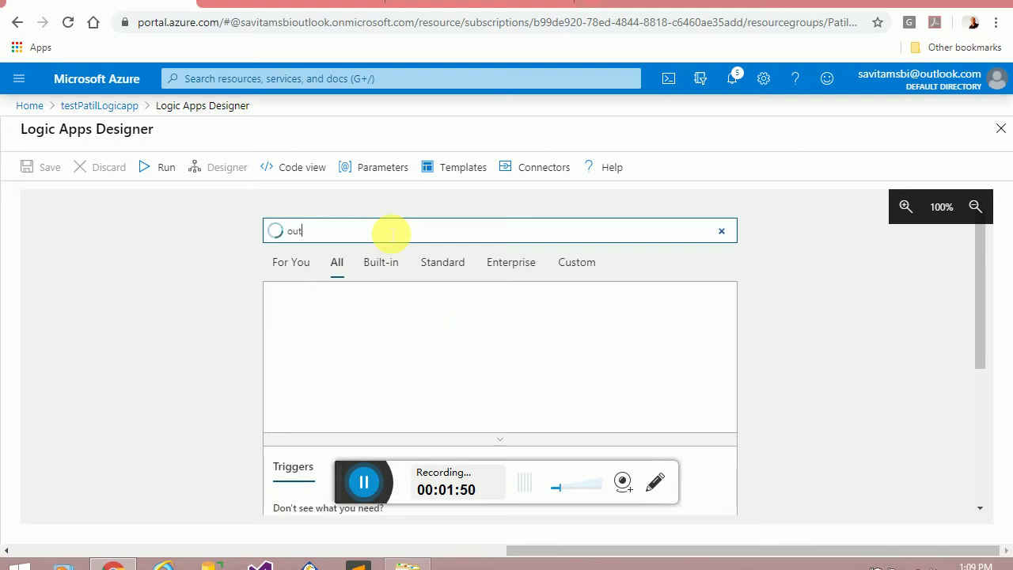
{"action": "type", "text": "loo"}
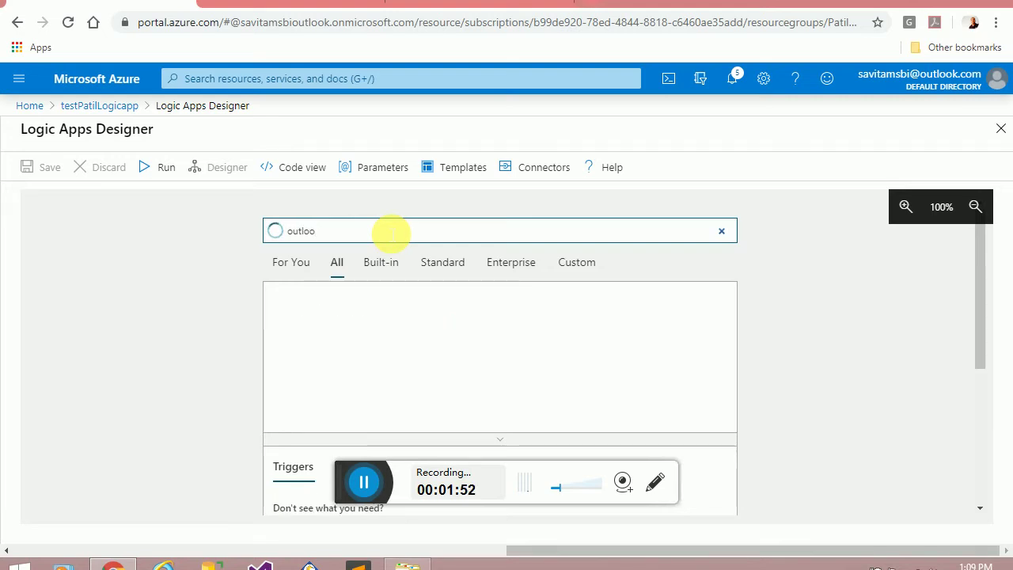
{"action": "type", "text": "k"}
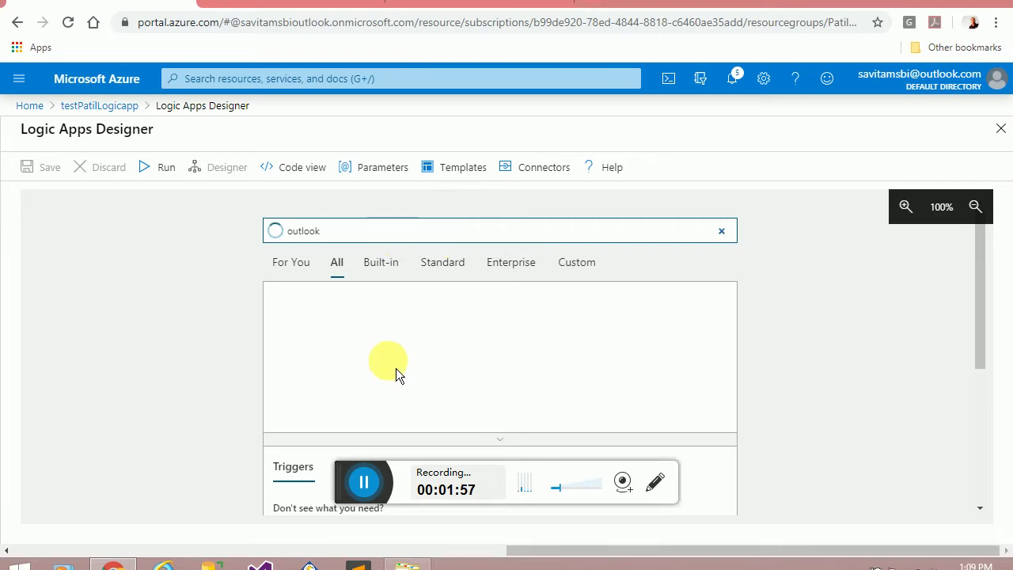
{"action": "scroll", "coordinate": [430, 346], "scroll_direction": "down", "scroll_amount": 1}
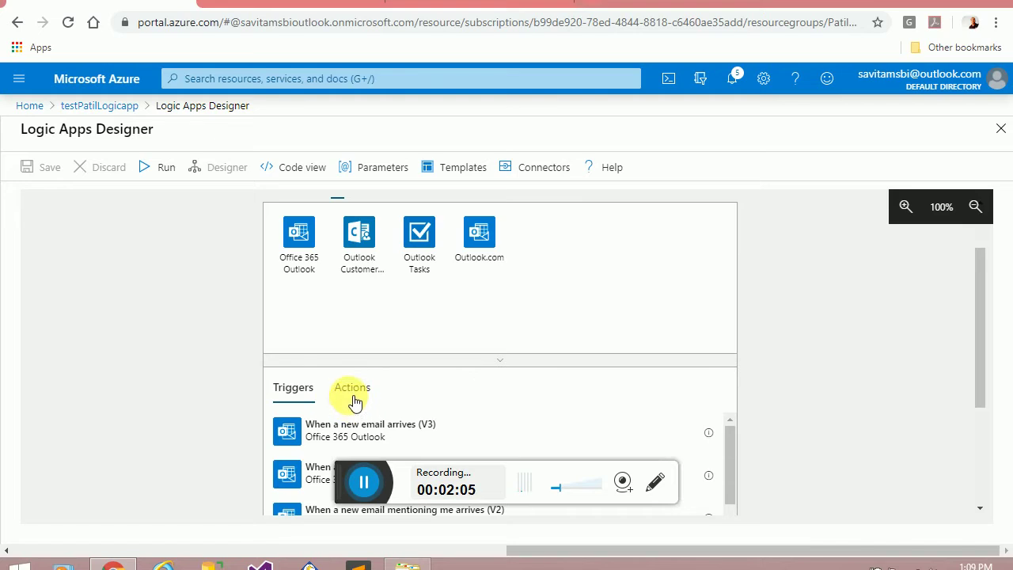
{"action": "scroll", "coordinate": [380, 380], "scroll_direction": "up", "scroll_amount": 1}
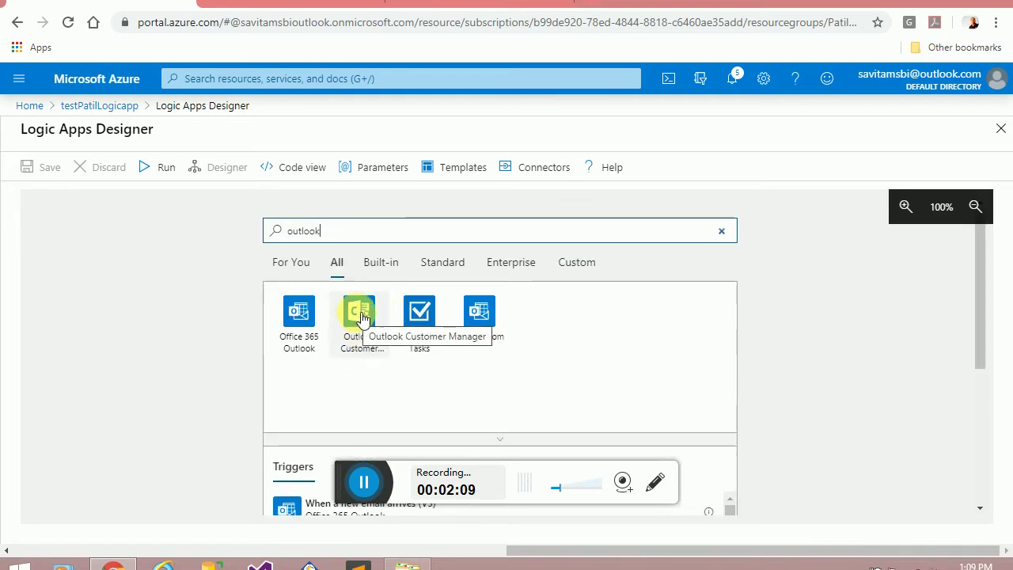
{"action": "scroll", "coordinate": [358, 348], "scroll_direction": "down", "scroll_amount": 1}
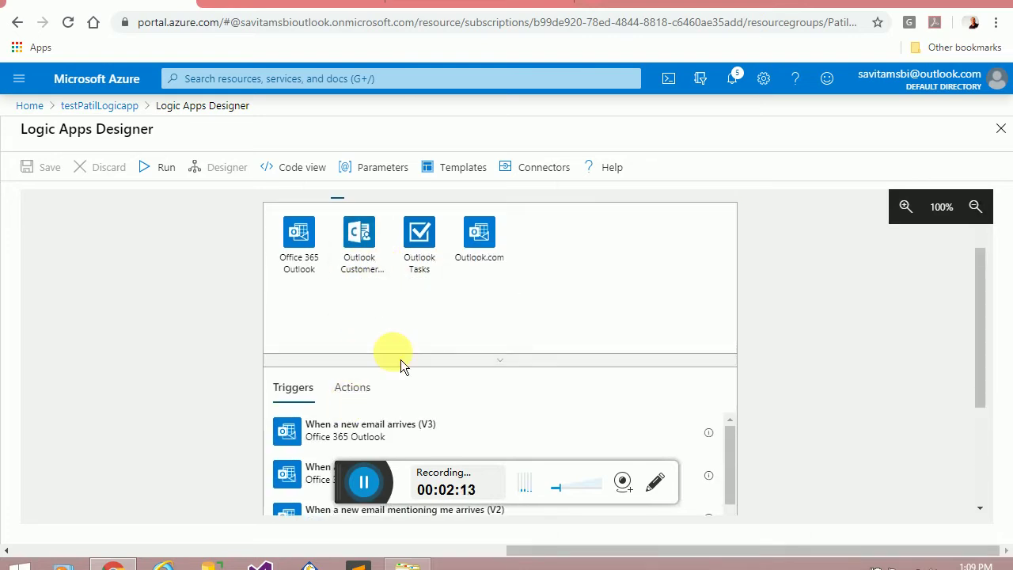
{"action": "scroll", "coordinate": [400, 359], "scroll_direction": "up", "scroll_amount": 1}
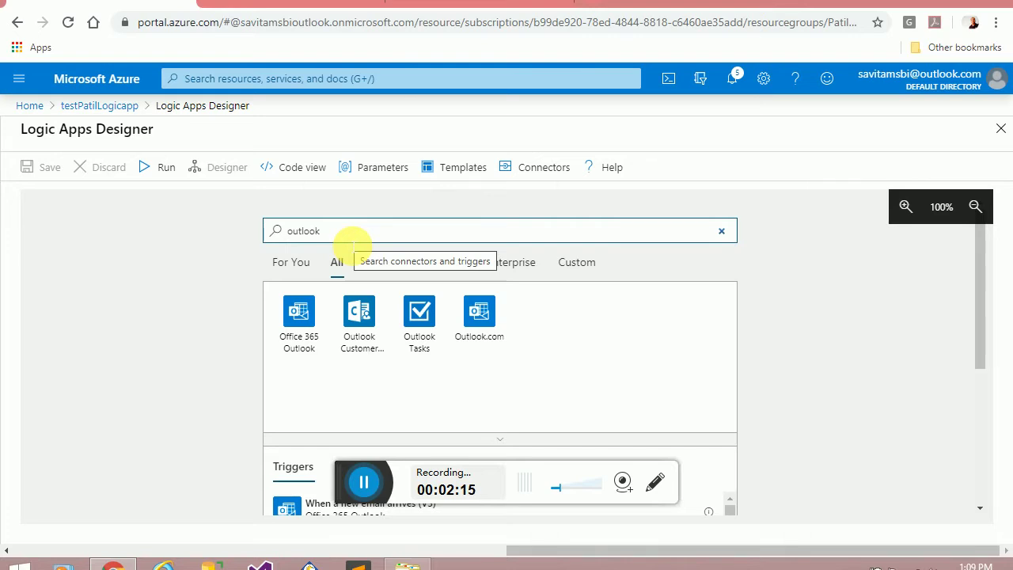
Step: Look into the Outlook.com connector's triggers and return to the full connector list
{"action": "left_click", "coordinate": [466, 345]}
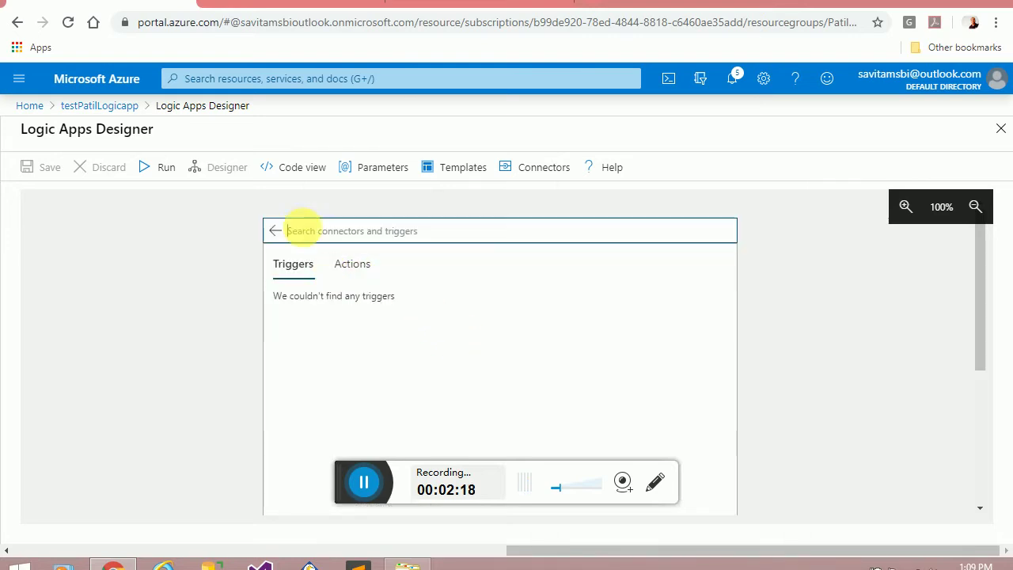
{"action": "left_click", "coordinate": [275, 231]}
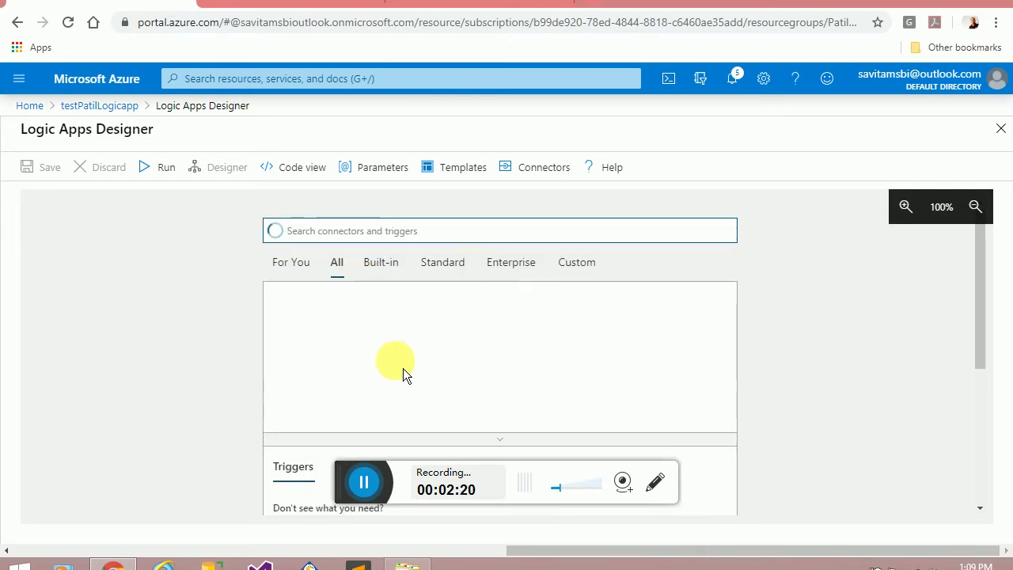
{"action": "scroll", "coordinate": [402, 368], "scroll_direction": "down", "scroll_amount": 1}
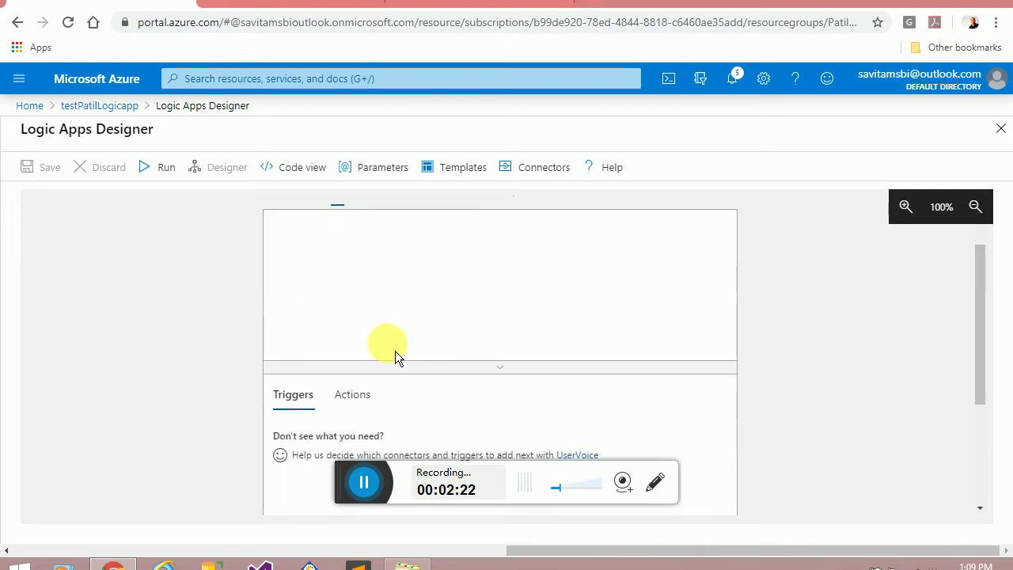
{"action": "scroll", "coordinate": [395, 351], "scroll_direction": "up", "scroll_amount": 1}
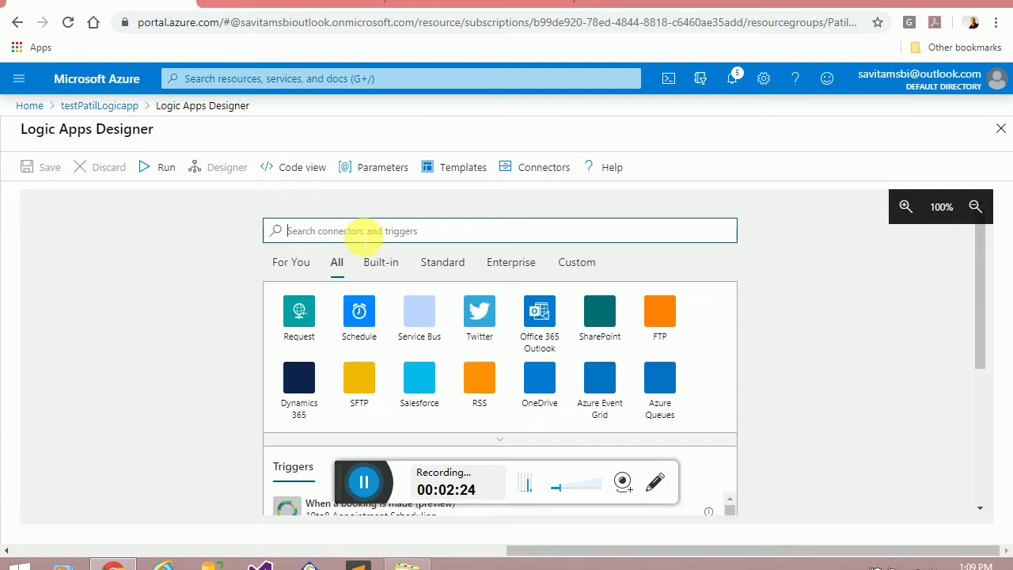
Step: Search the connectors for "outlook" and open the triggers of the Office 365 Outlook connector
{"action": "type", "text": "outlook"}
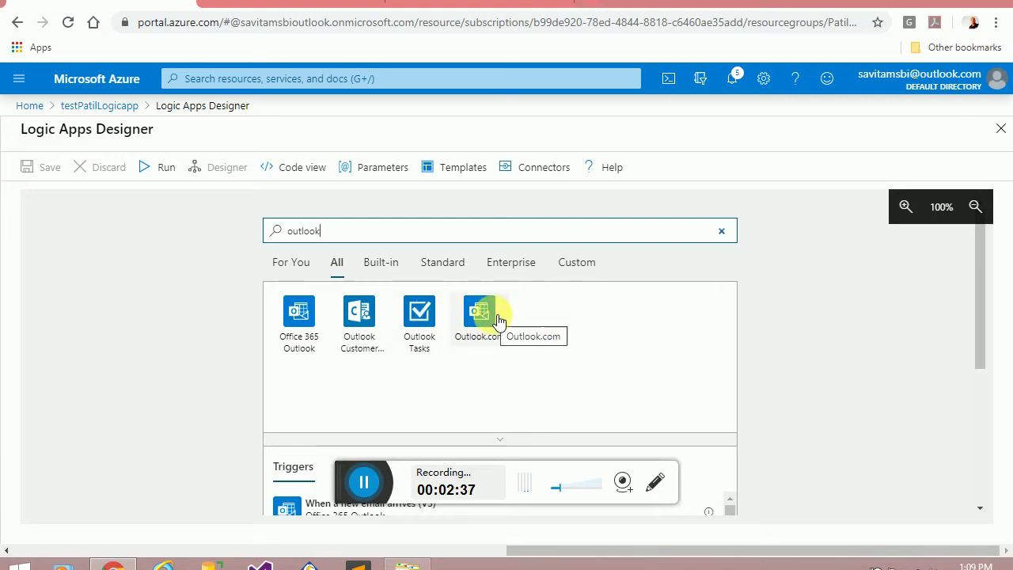
{"action": "left_click", "coordinate": [293, 309]}
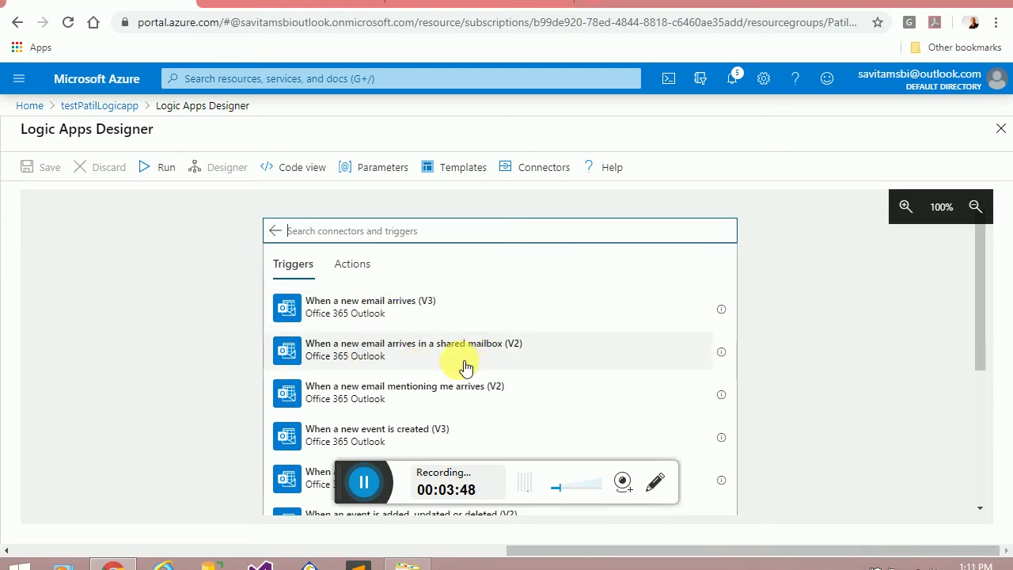
{"action": "scroll", "coordinate": [435, 352], "scroll_direction": "down", "scroll_amount": 1}
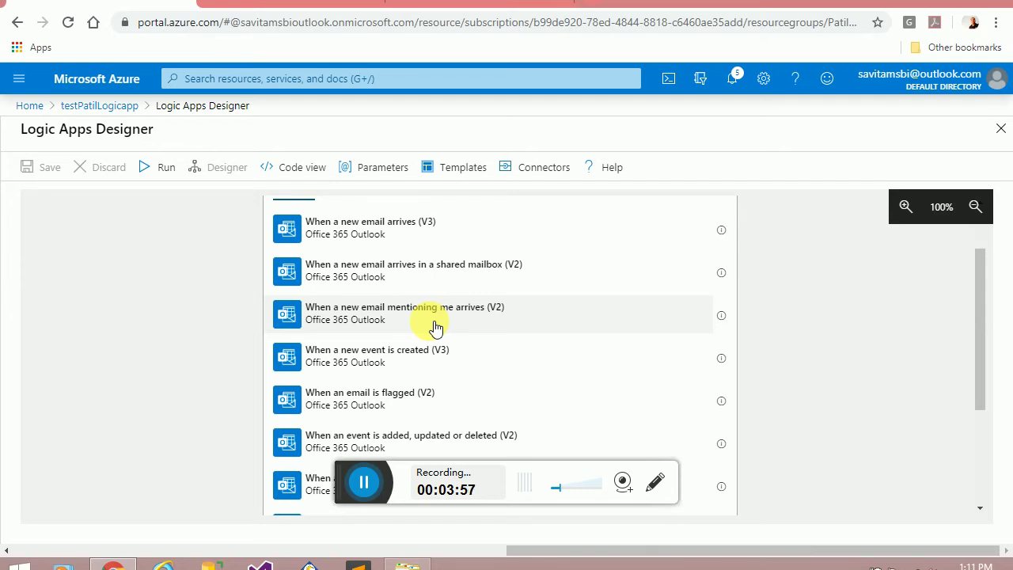
Step: Add the Office 365 Outlook trigger "When a new email arrives (V3)" and start signing in to create its connection
{"action": "scroll", "coordinate": [434, 324], "scroll_direction": "down", "scroll_amount": 1}
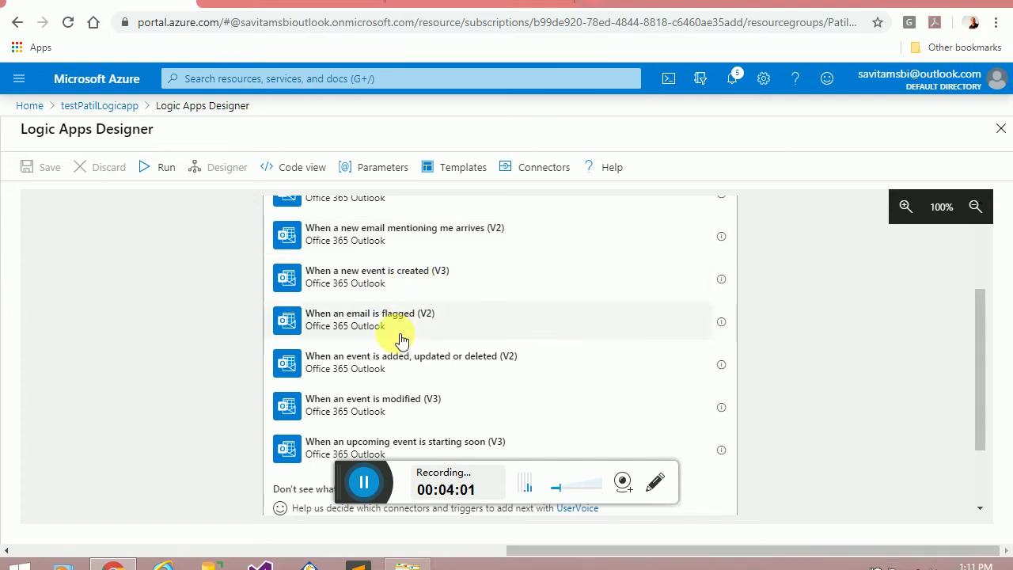
{"action": "scroll", "coordinate": [436, 377], "scroll_direction": "down", "scroll_amount": 1}
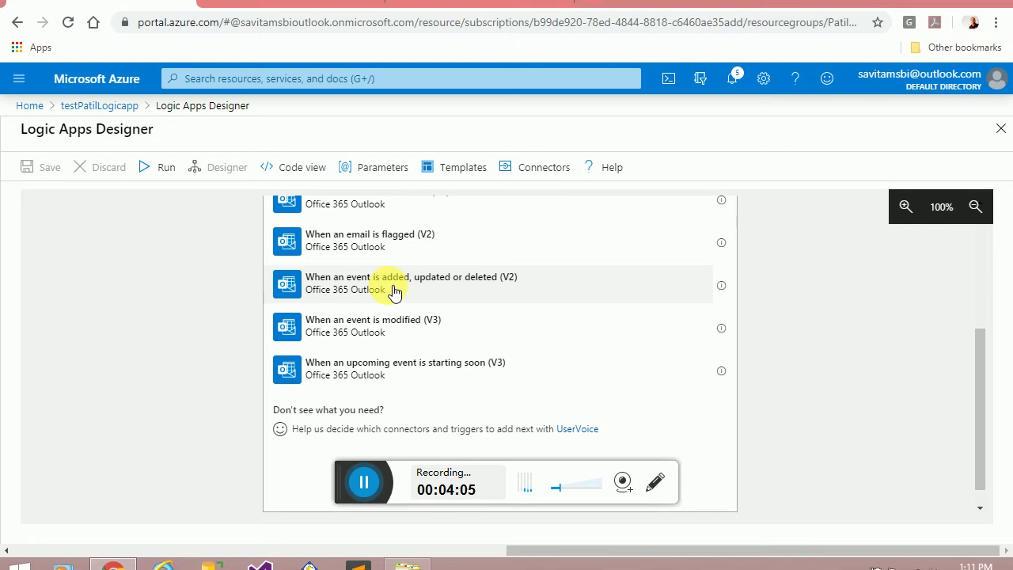
{"action": "scroll", "coordinate": [394, 291], "scroll_direction": "up", "scroll_amount": 3}
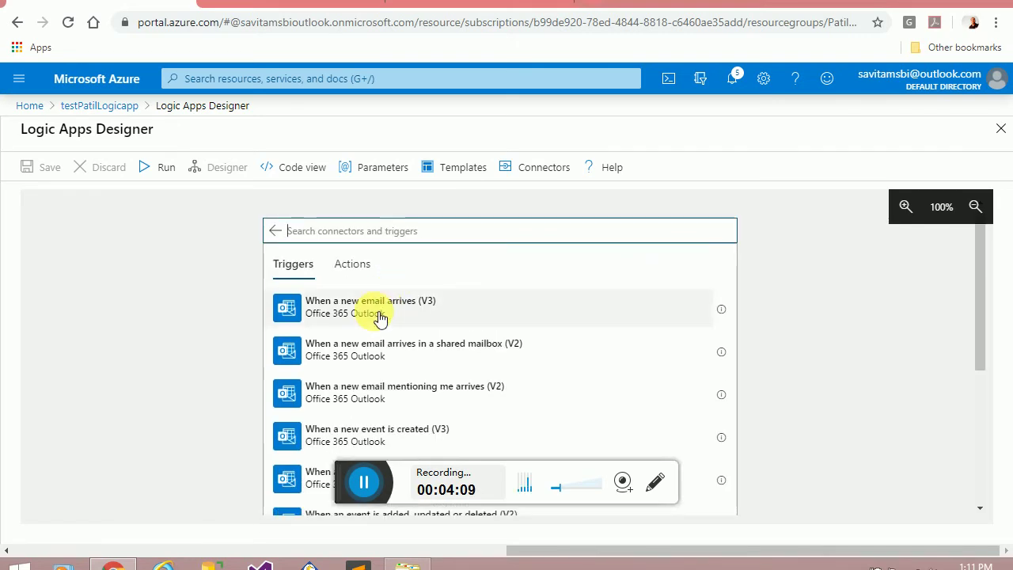
{"action": "left_click", "coordinate": [381, 316]}
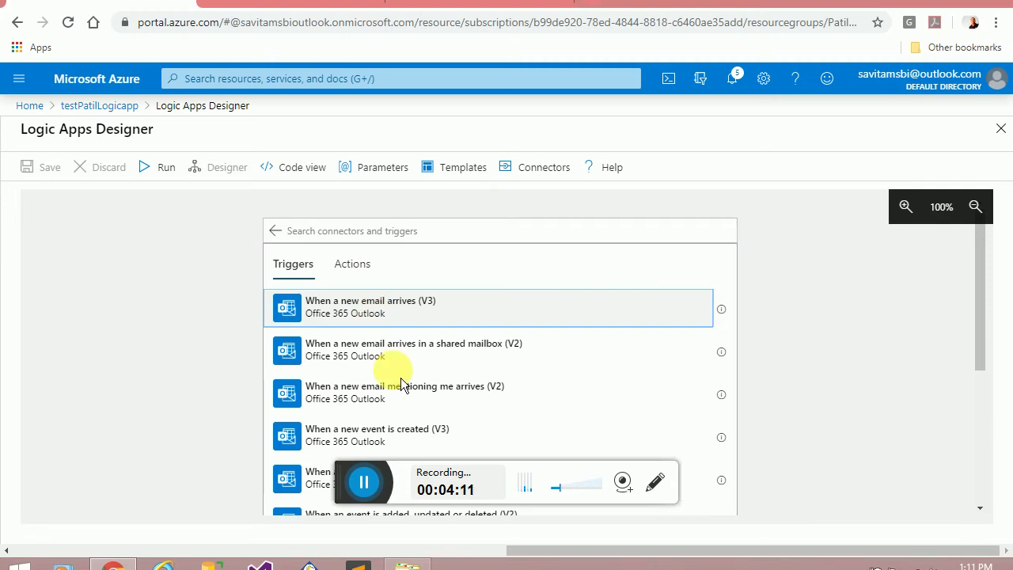
{"action": "left_click", "coordinate": [390, 318]}
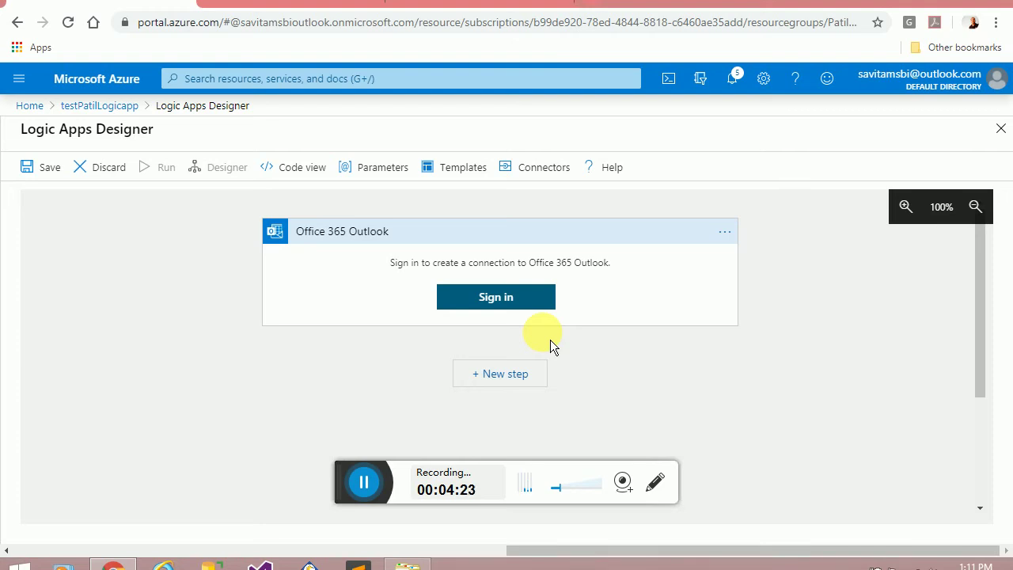
{"action": "left_click", "coordinate": [520, 297]}
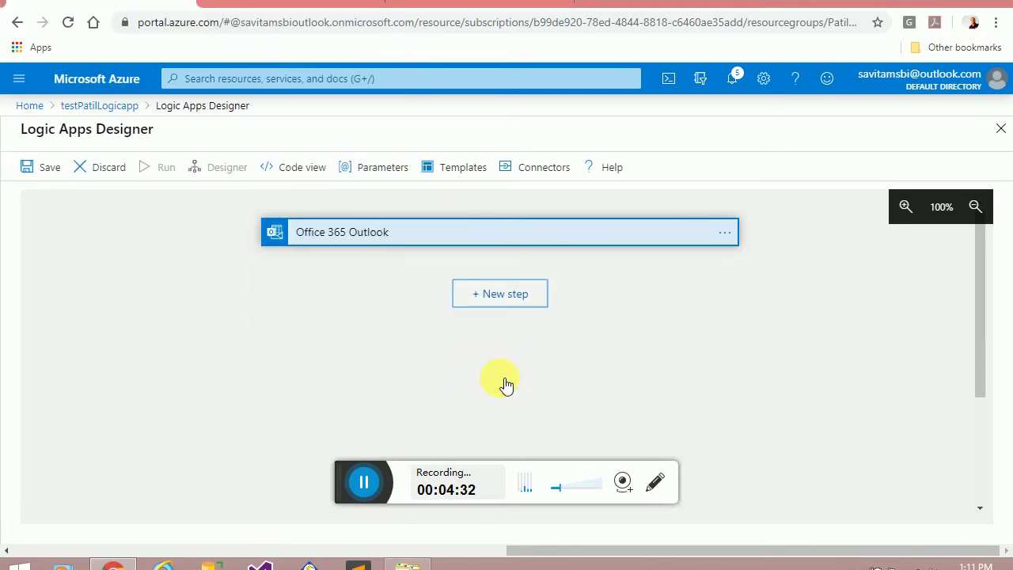
Step: Look through the recommended actions for a new step below the Outlook trigger and close the action chooser
{"action": "left_click", "coordinate": [475, 294]}
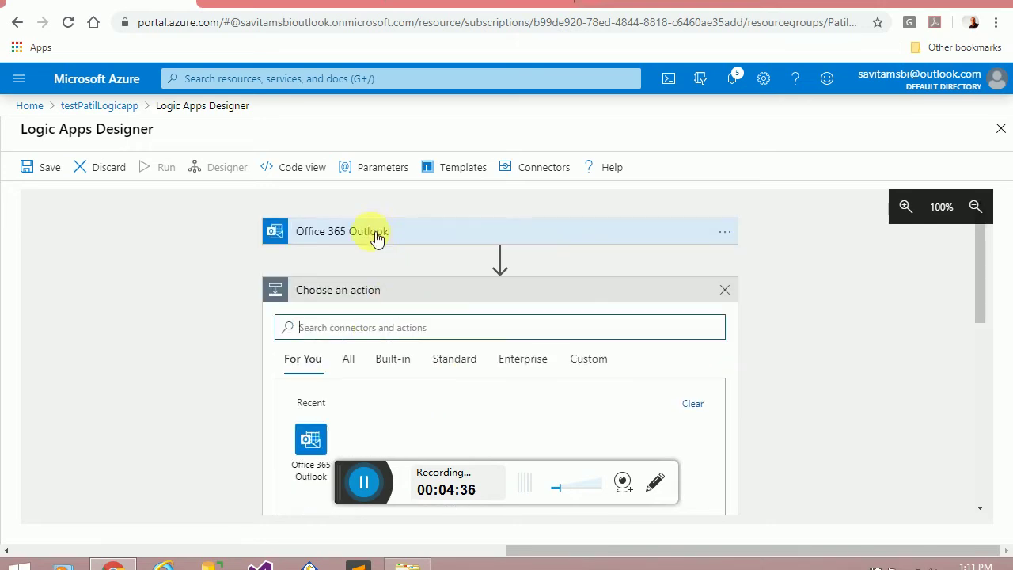
{"action": "scroll", "coordinate": [452, 340], "scroll_direction": "down", "scroll_amount": 2}
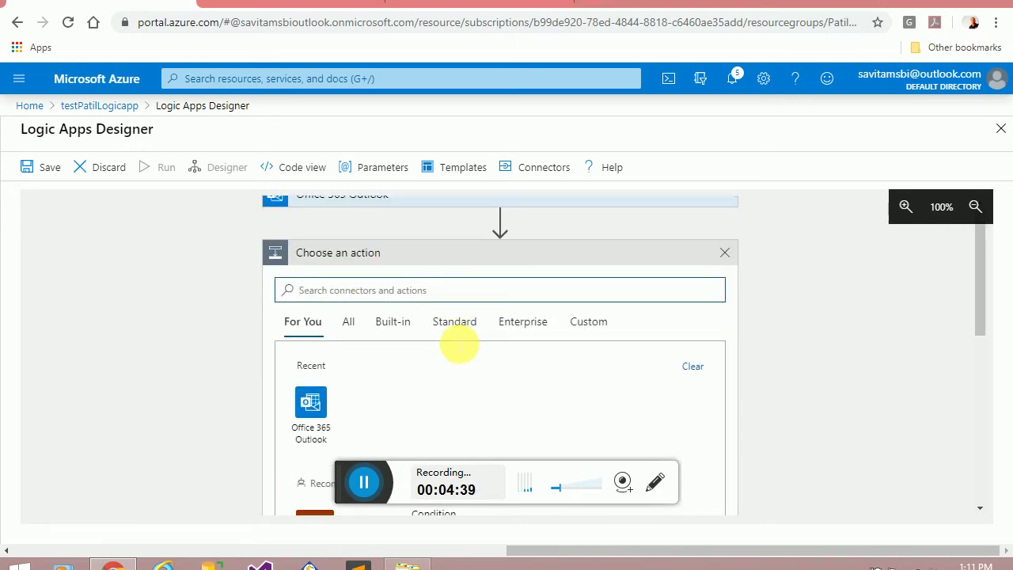
{"action": "scroll", "coordinate": [394, 367], "scroll_direction": "down", "scroll_amount": 2}
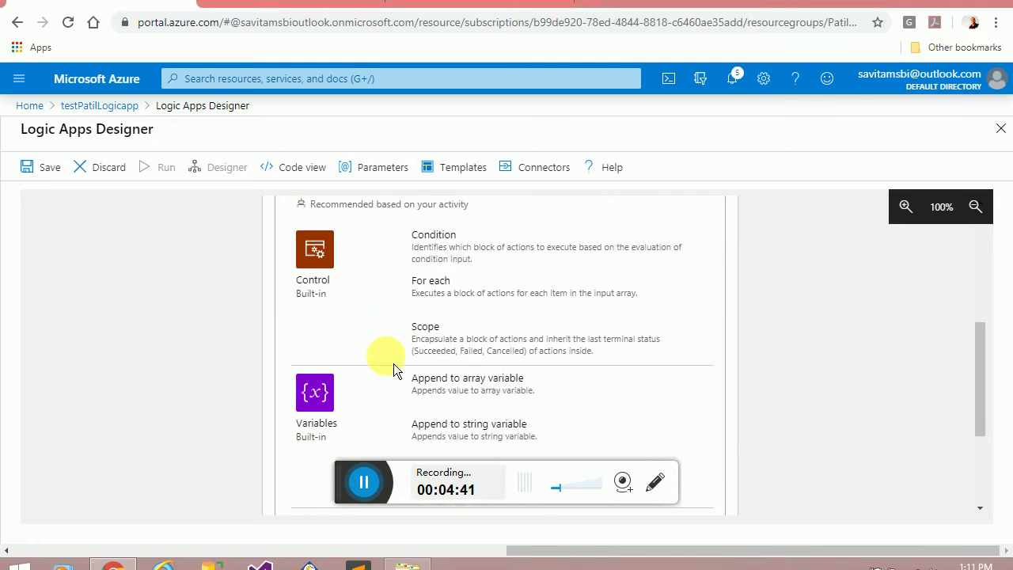
{"action": "scroll", "coordinate": [394, 367], "scroll_direction": "down", "scroll_amount": 1}
{"action": "scroll", "coordinate": [393, 393], "scroll_direction": "down", "scroll_amount": 1}
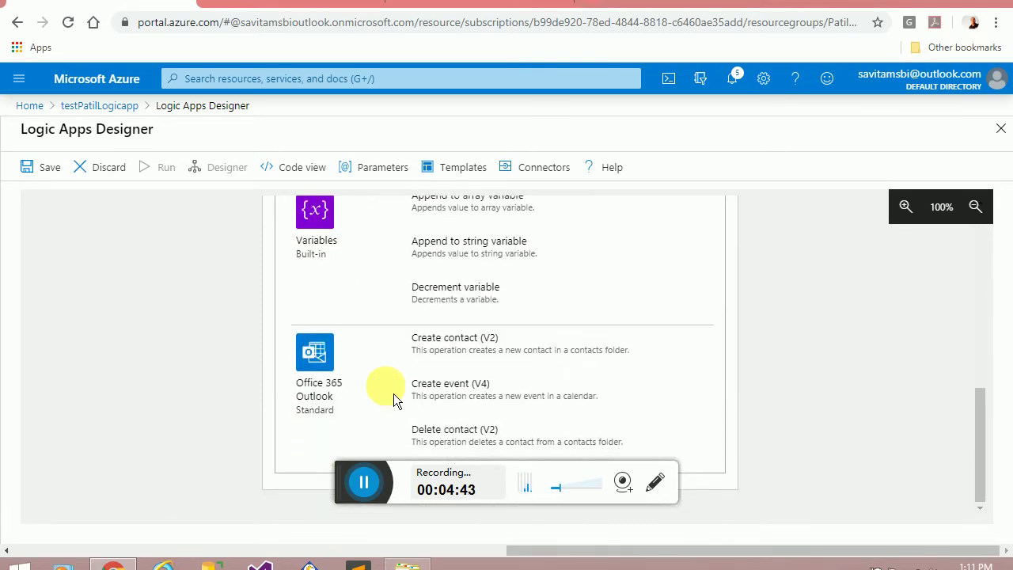
{"action": "left_click", "coordinate": [507, 398]}
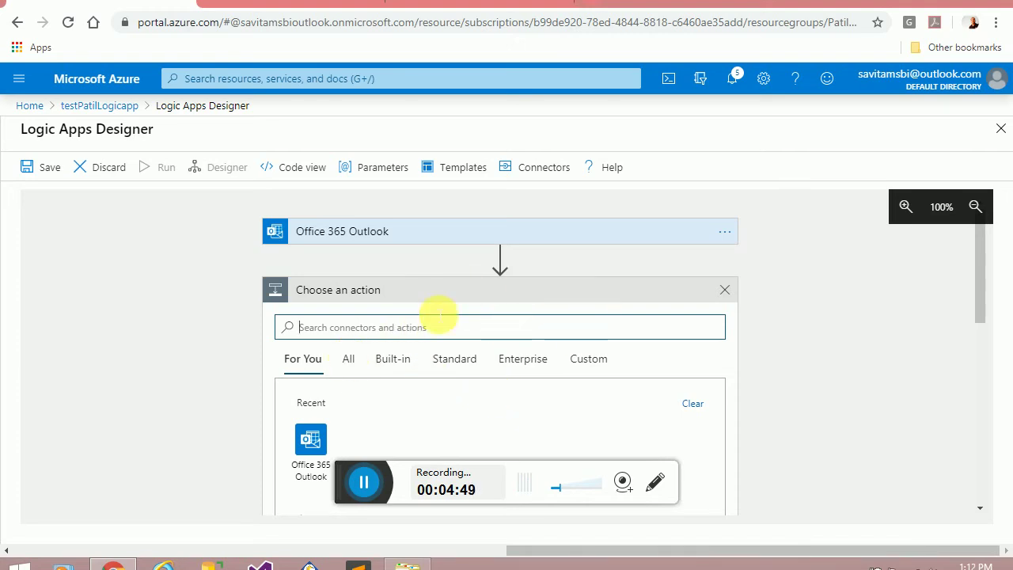
{"action": "left_click", "coordinate": [728, 295]}
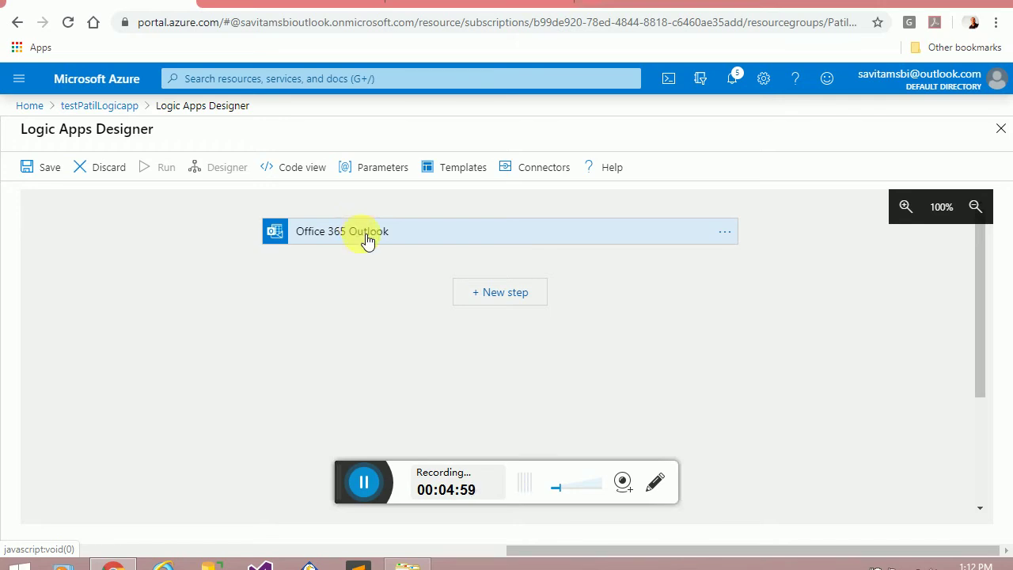
Step: Try to save the logic app and discard the unsaved Outlook trigger edits
{"action": "left_click", "coordinate": [47, 169]}
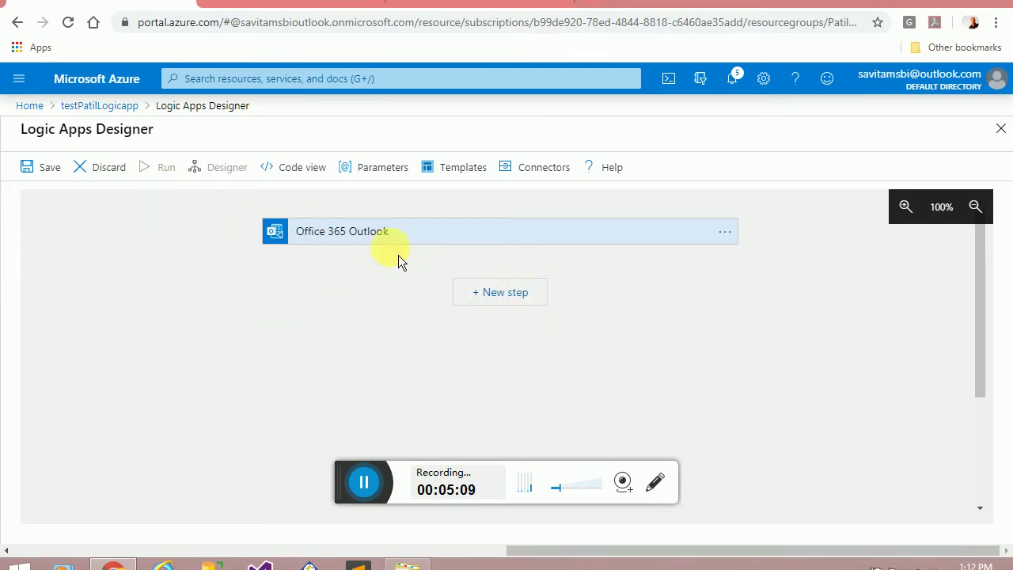
{"action": "left_click", "coordinate": [91, 172]}
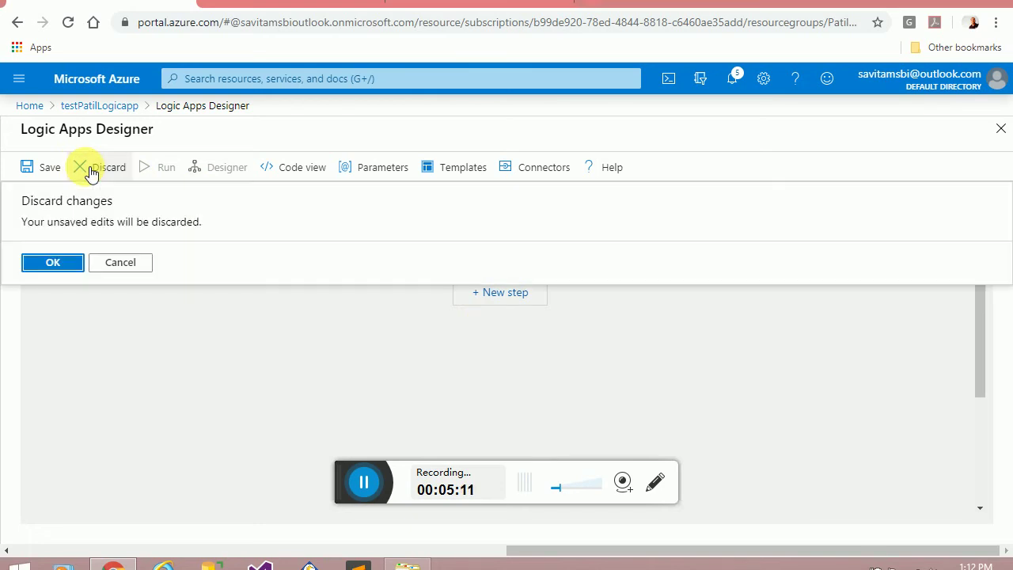
{"action": "left_click", "coordinate": [51, 262]}
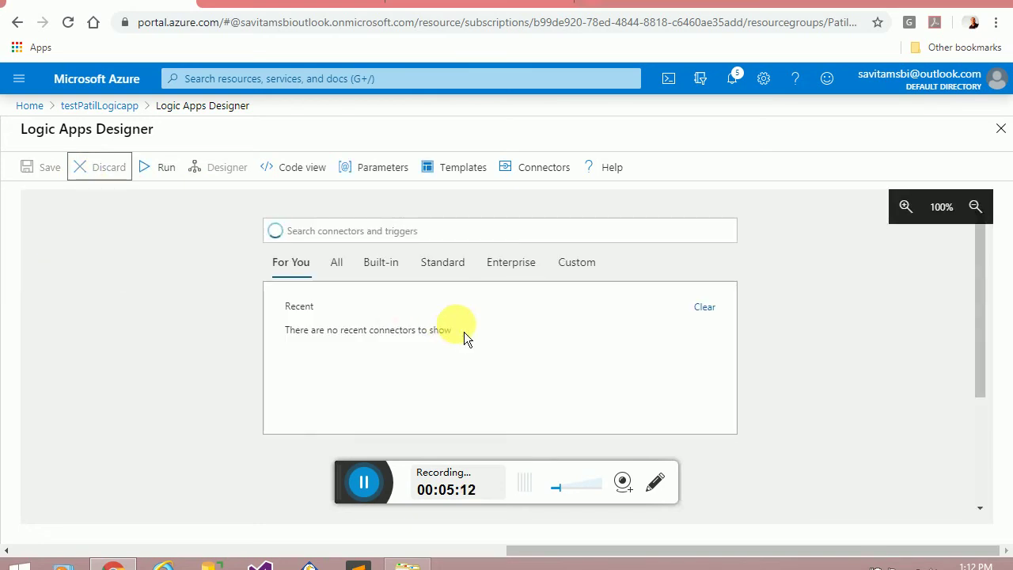
Step: Add the Recurrence trigger of the Schedule connector, chosen from the full connector list
{"action": "left_click", "coordinate": [343, 264]}
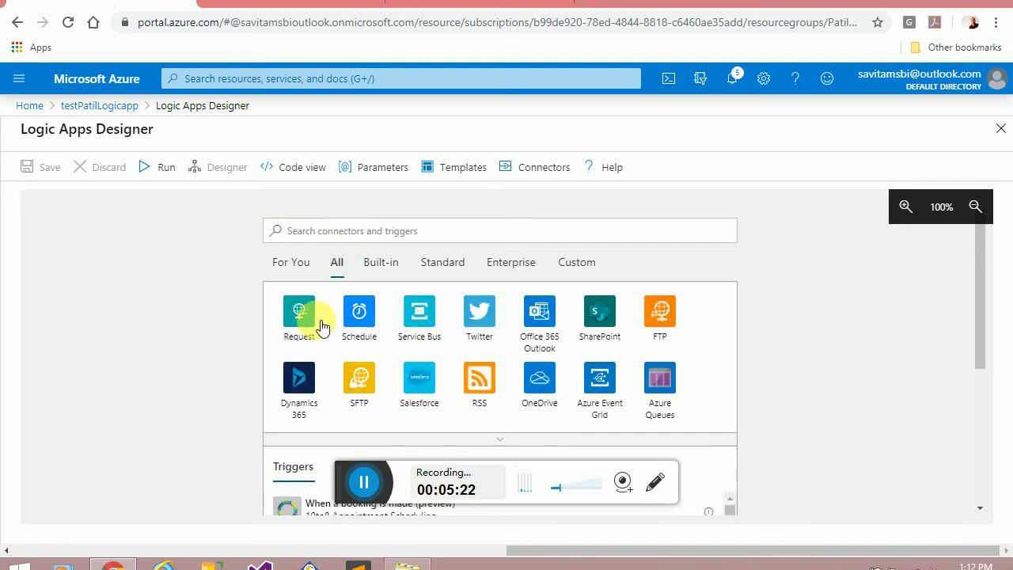
{"action": "left_click", "coordinate": [369, 326]}
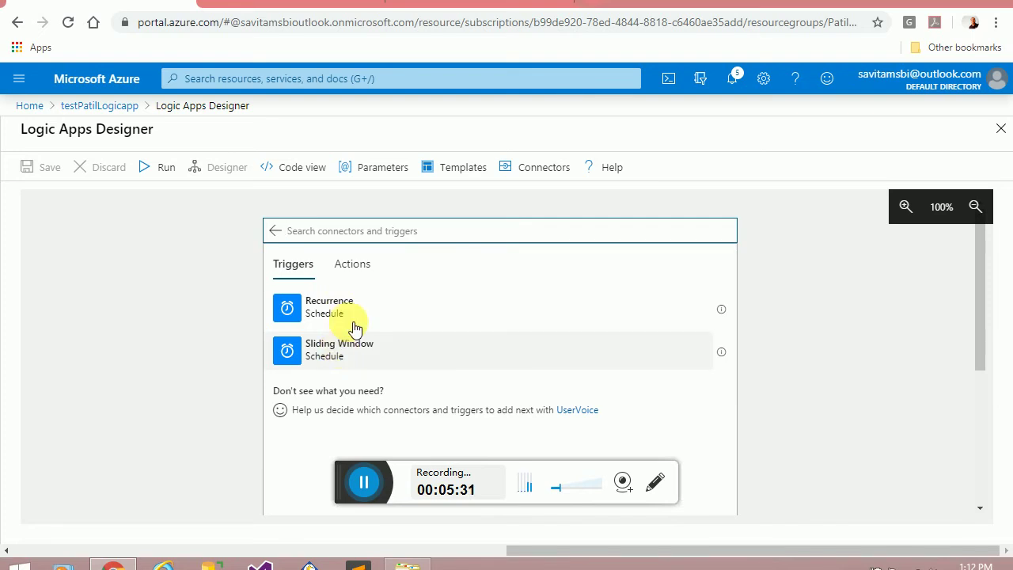
{"action": "left_click", "coordinate": [360, 308]}
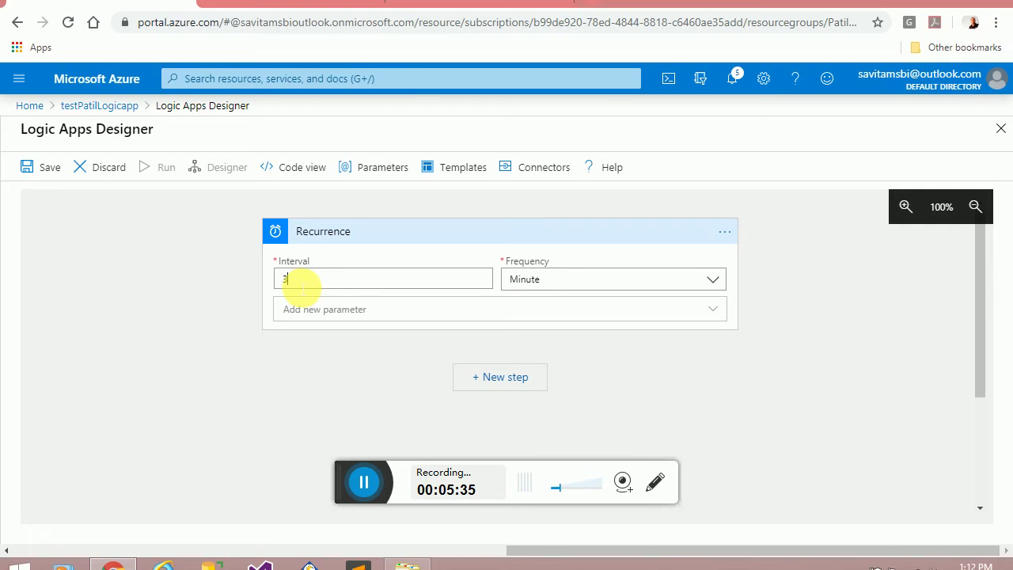
Step: Review the Recurrence trigger's frequency choices and additional parameters, and discard the unsaved edits
{"action": "left_click", "coordinate": [576, 282]}
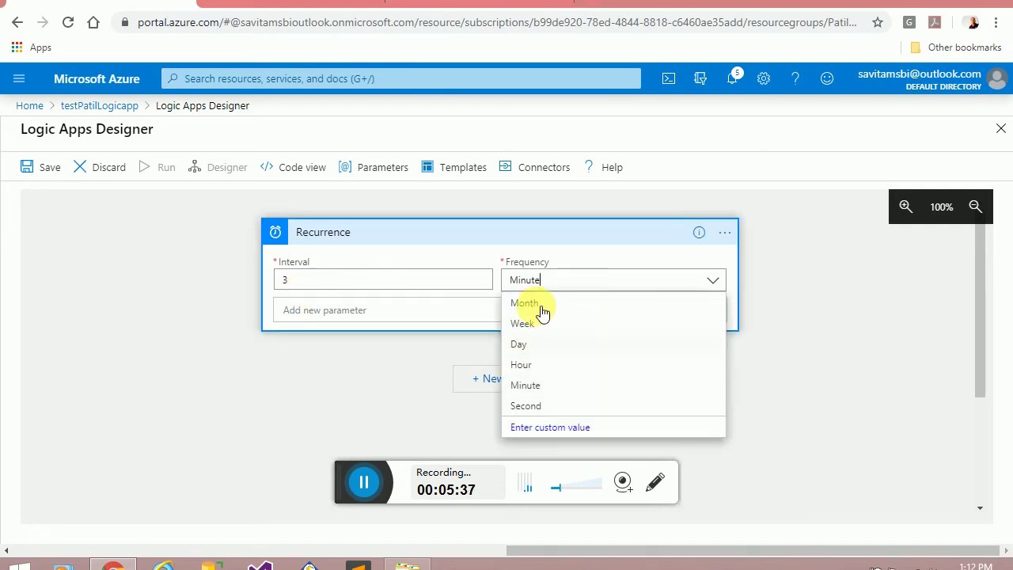
{"action": "left_click", "coordinate": [388, 314]}
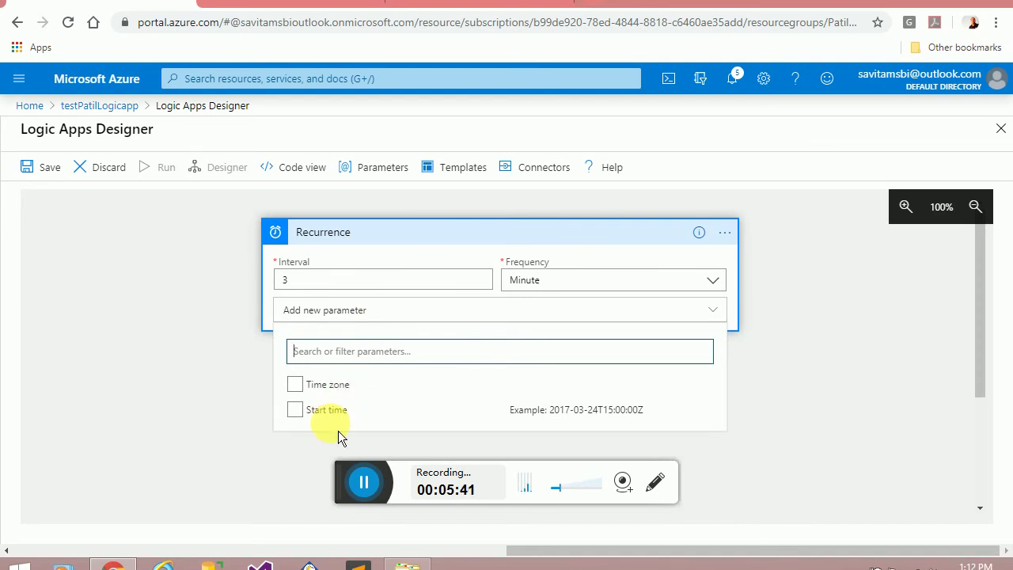
{"action": "left_click", "coordinate": [219, 365]}
{"action": "left_click", "coordinate": [468, 301]}
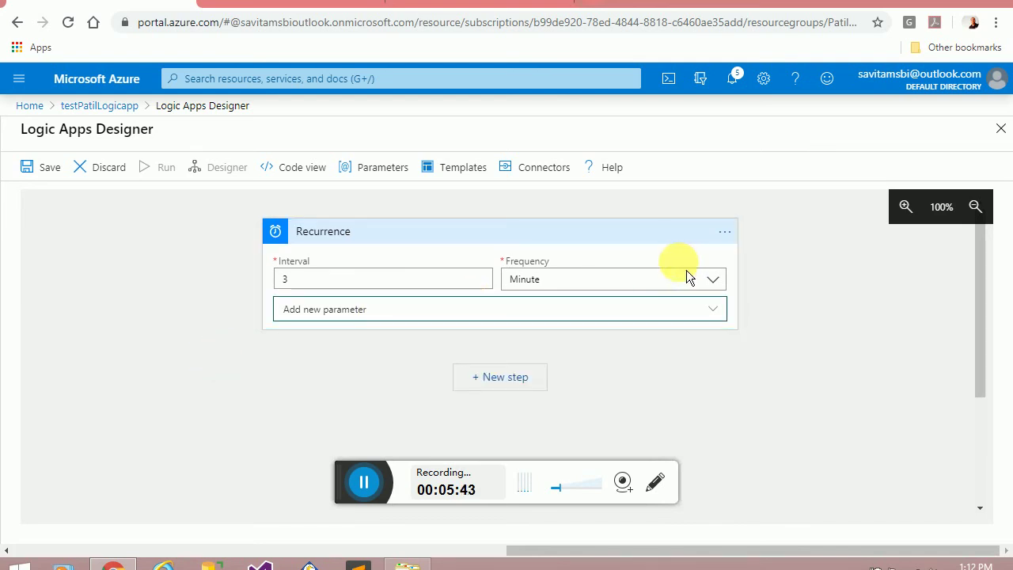
{"action": "left_click", "coordinate": [110, 174]}
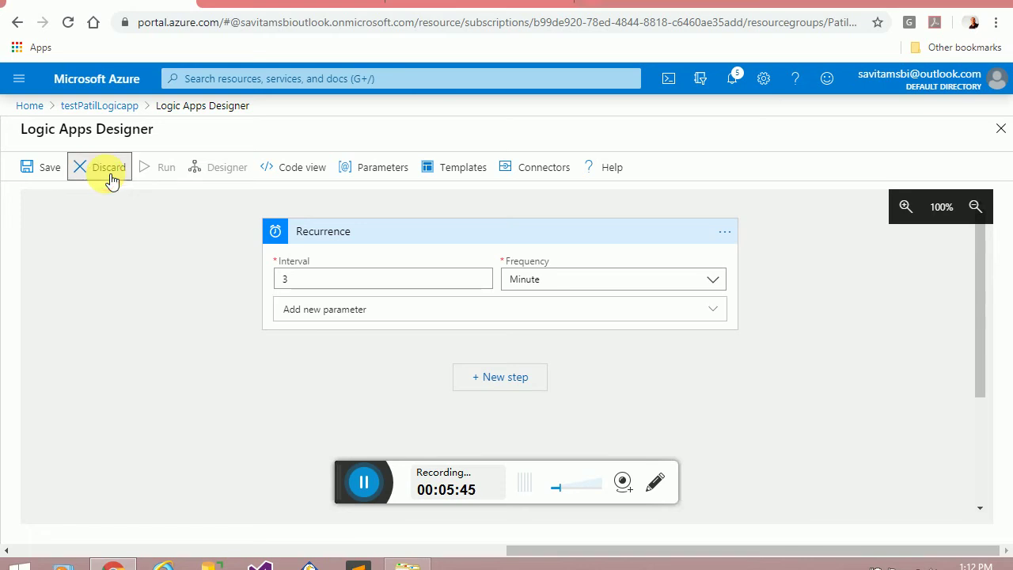
{"action": "left_click", "coordinate": [71, 264]}
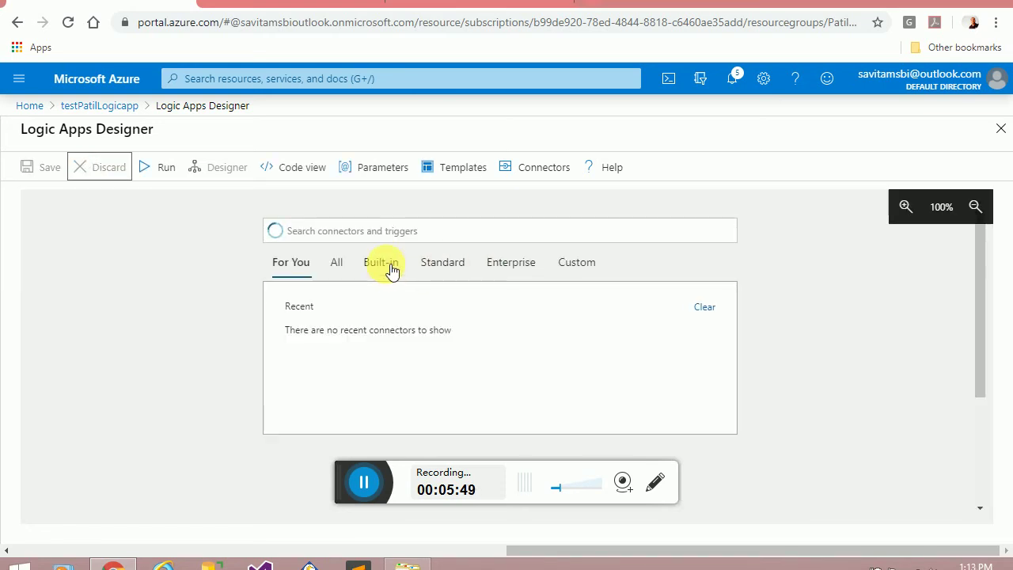
Step: Examine the built-in connectors and the triggers they offer
{"action": "left_click", "coordinate": [381, 262]}
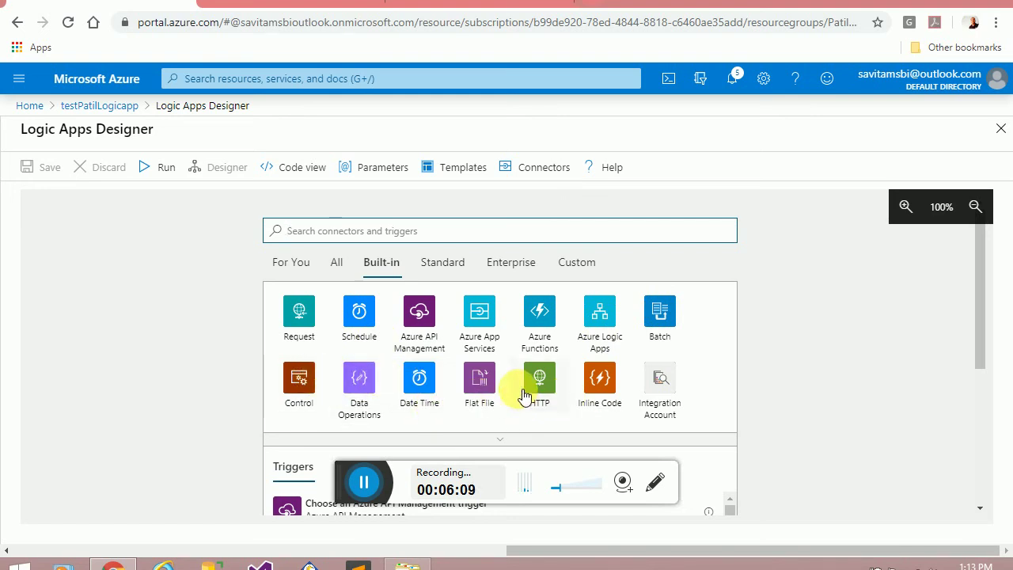
{"action": "scroll", "coordinate": [506, 378], "scroll_direction": "down", "scroll_amount": 1}
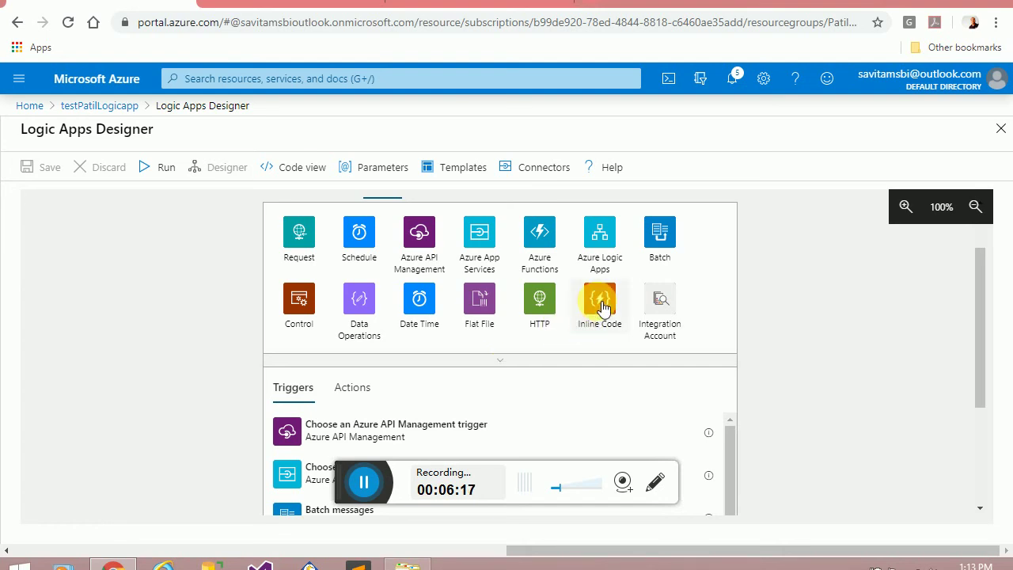
{"action": "scroll", "coordinate": [520, 376], "scroll_direction": "down", "scroll_amount": 5}
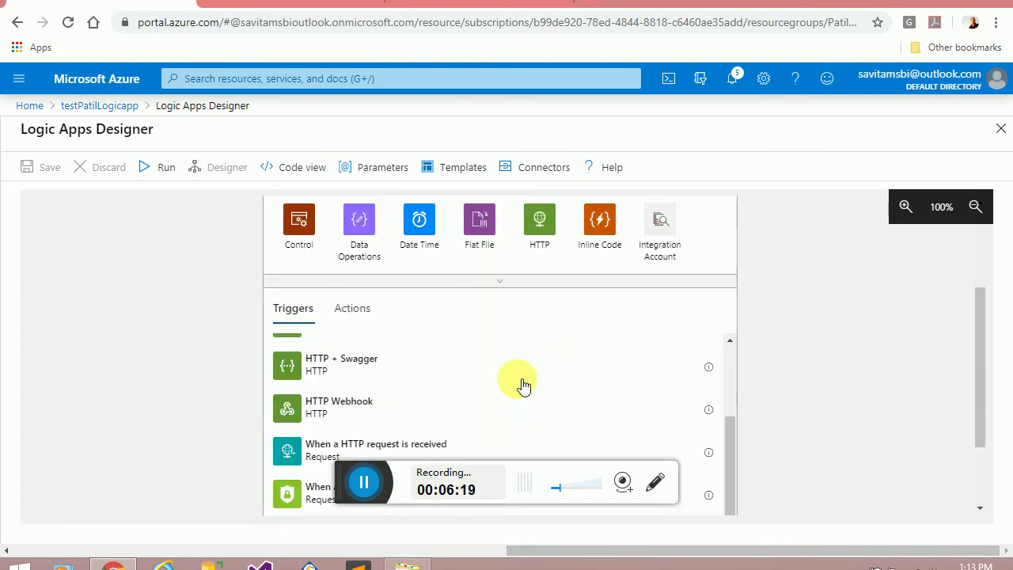
{"action": "scroll", "coordinate": [479, 276], "scroll_direction": "up", "scroll_amount": 3}
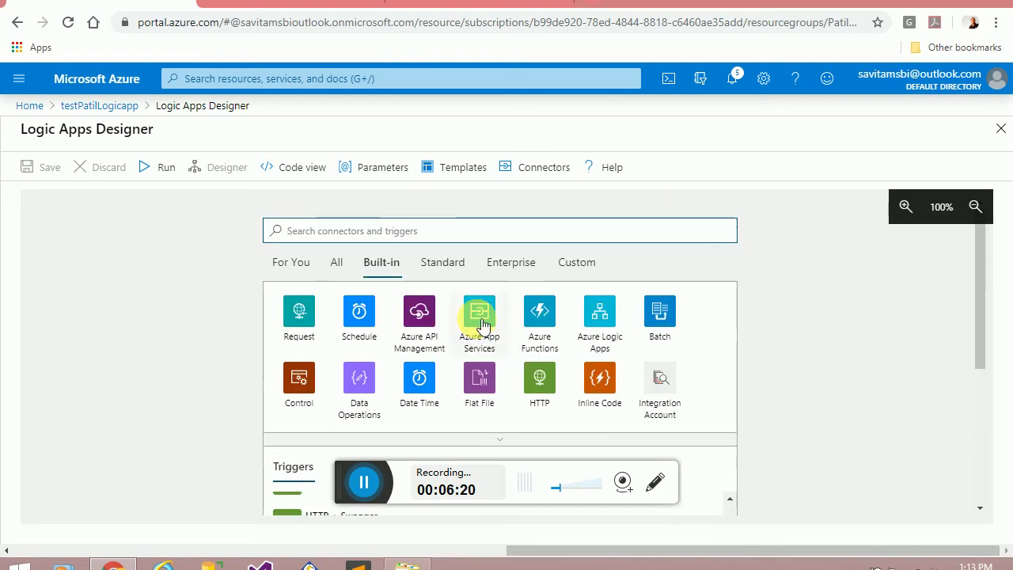
Step: Examine the standard connectors and browse their list of triggers
{"action": "left_click", "coordinate": [434, 263]}
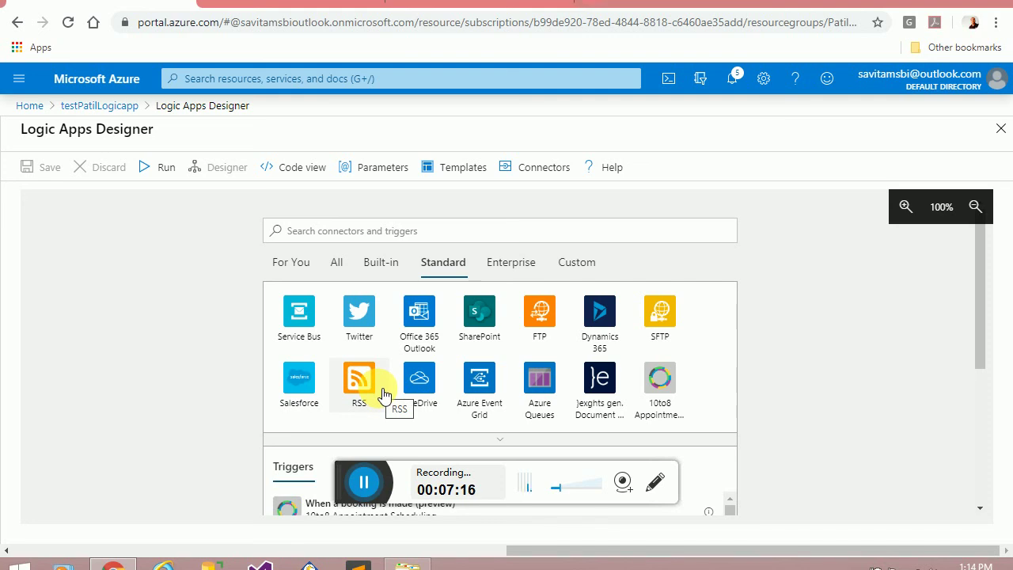
{"action": "scroll", "coordinate": [649, 400], "scroll_direction": "down", "scroll_amount": 1}
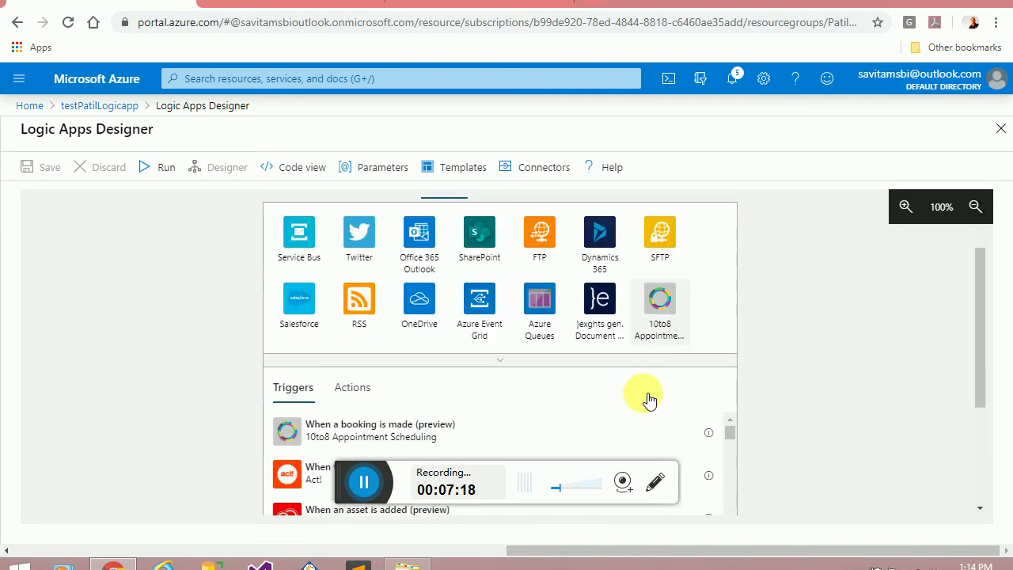
{"action": "scroll", "coordinate": [718, 398], "scroll_direction": "down", "scroll_amount": 1}
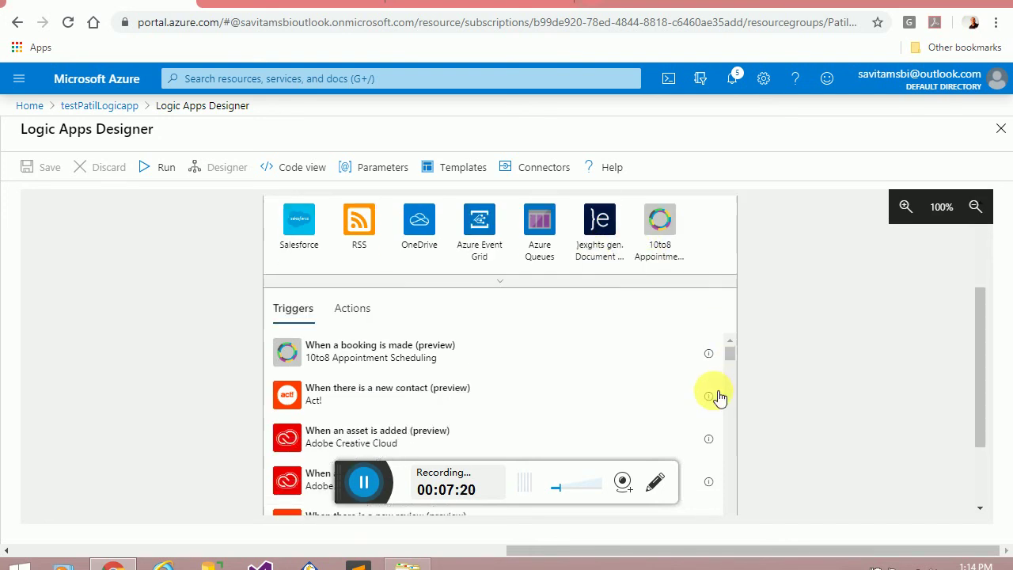
{"action": "scroll", "coordinate": [718, 398], "scroll_direction": "down", "scroll_amount": 1}
{"action": "scroll", "coordinate": [718, 398], "scroll_direction": "down", "scroll_amount": 4}
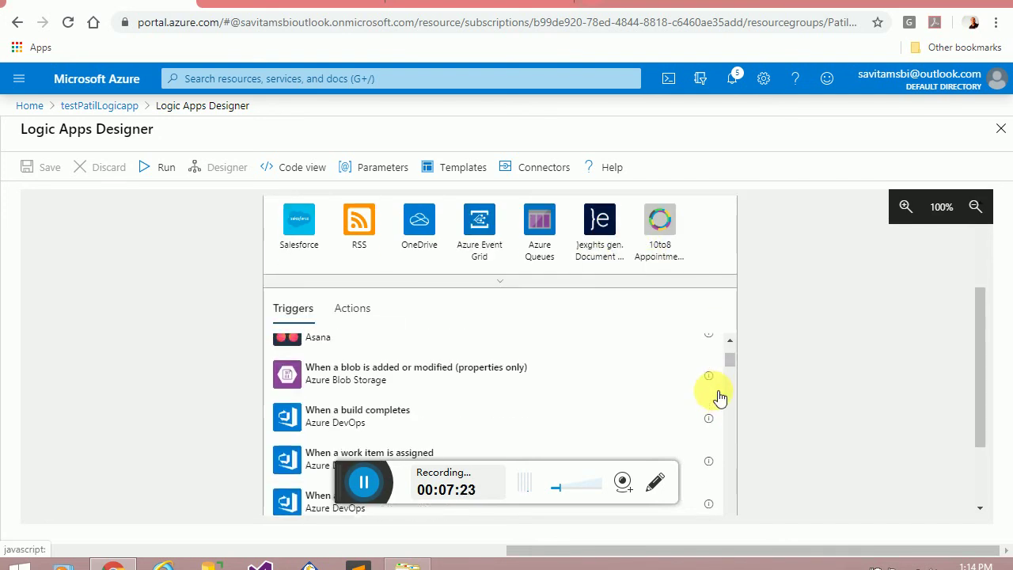
{"action": "scroll", "coordinate": [541, 301], "scroll_direction": "up", "scroll_amount": 2}
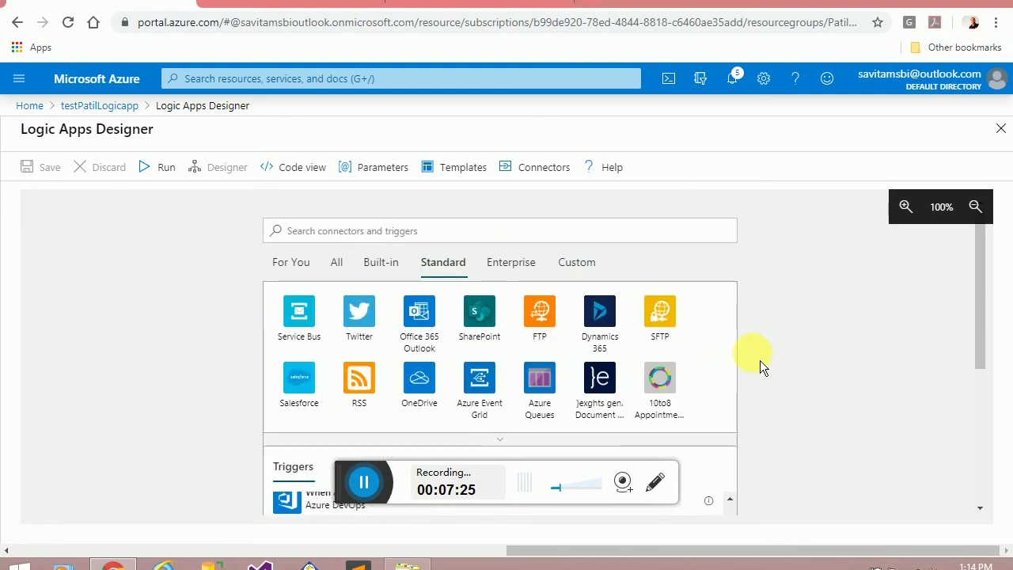
Step: View the enterprise and custom connector categories and return to the connectors suggested for this account
{"action": "left_click", "coordinate": [513, 262]}
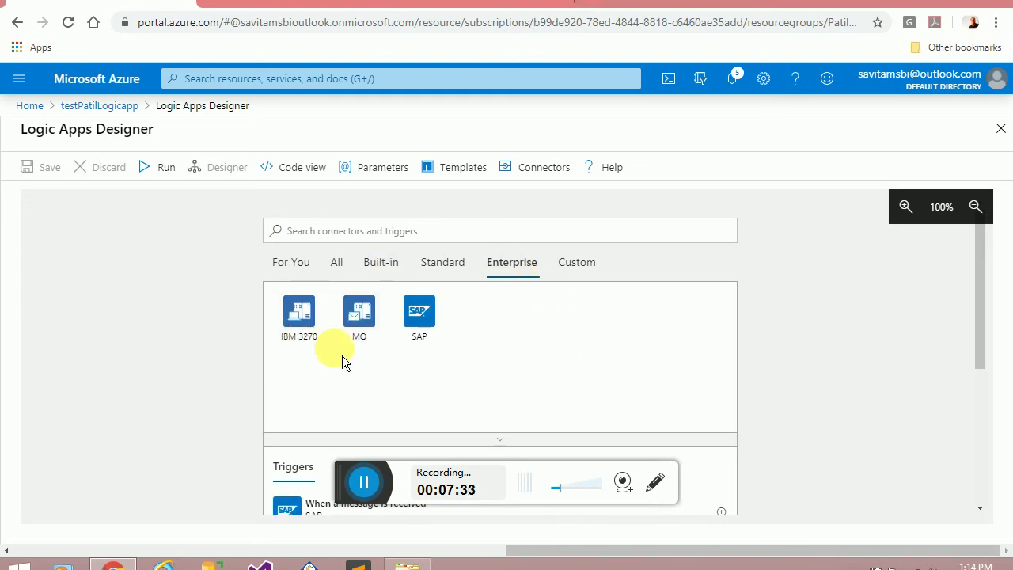
{"action": "left_click", "coordinate": [572, 263]}
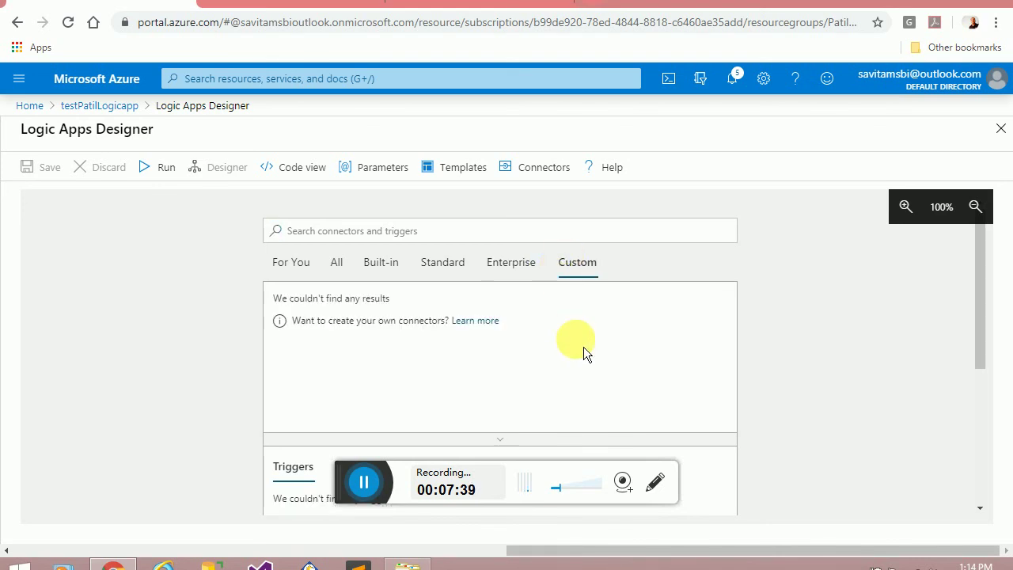
{"action": "left_click", "coordinate": [304, 267]}
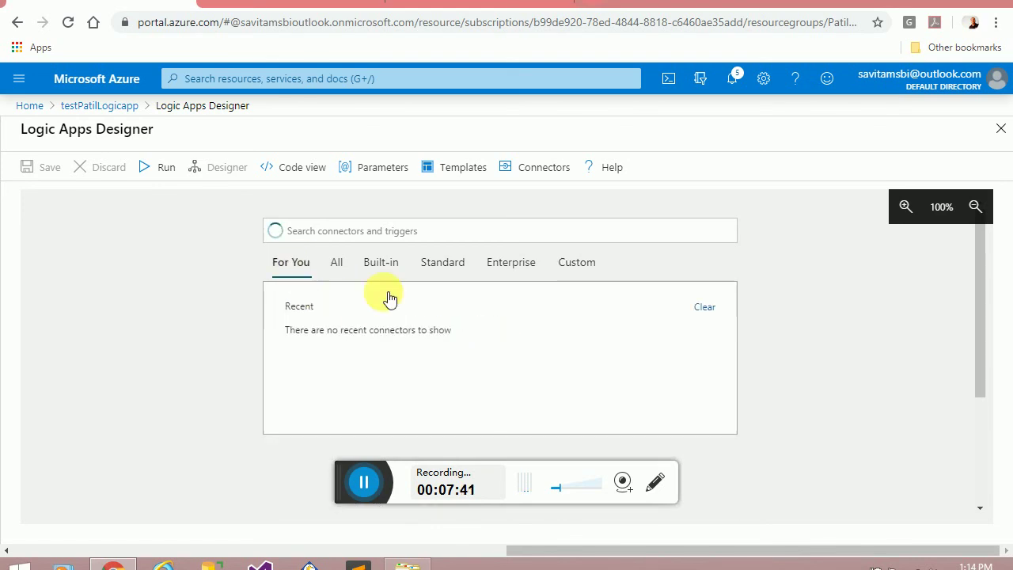